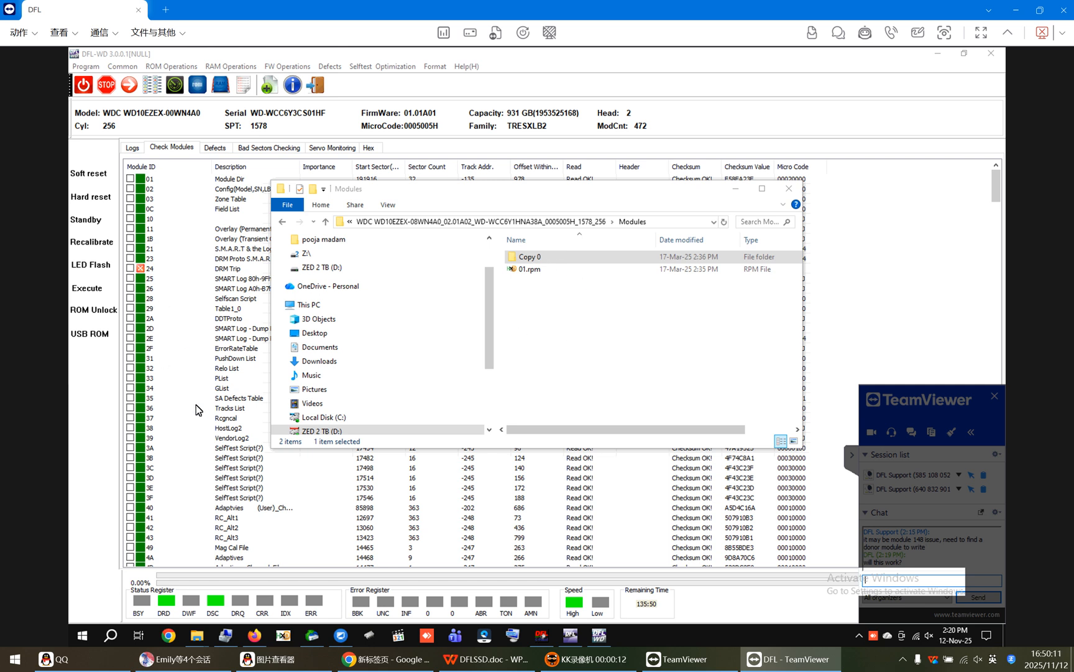
- Bring the module list to the front and examine the DRM Trip entry, module 24, for its read and checksum status
left_click(173, 277)
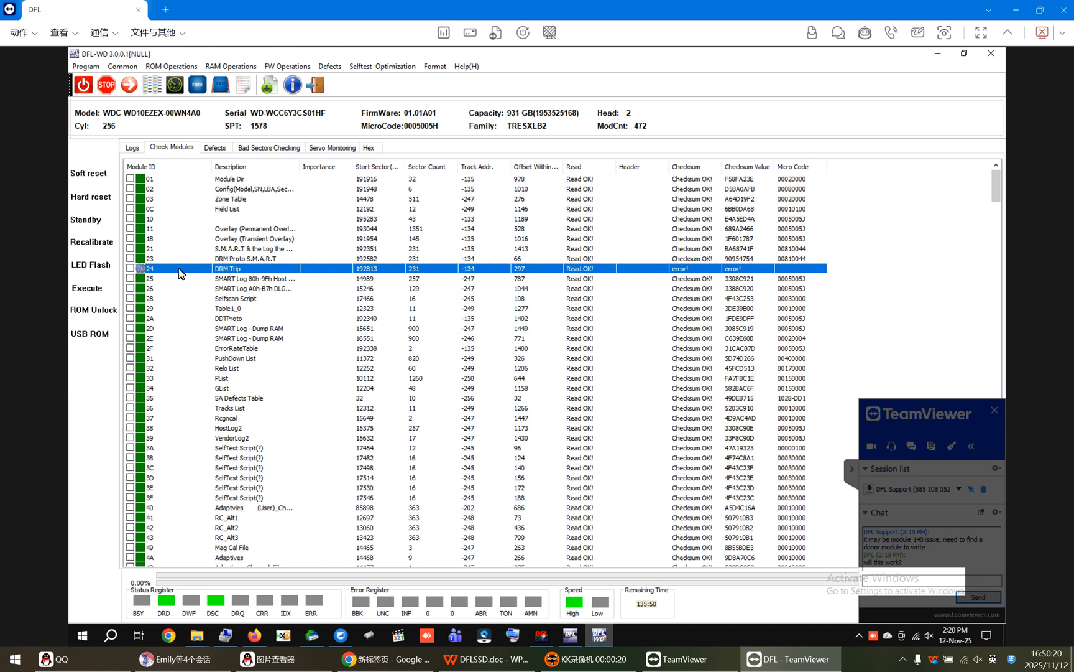
key("Down")
key("Down")
key("Down")
key("Down")
key("Down")
key("Down")
key("Down")
key("Down")
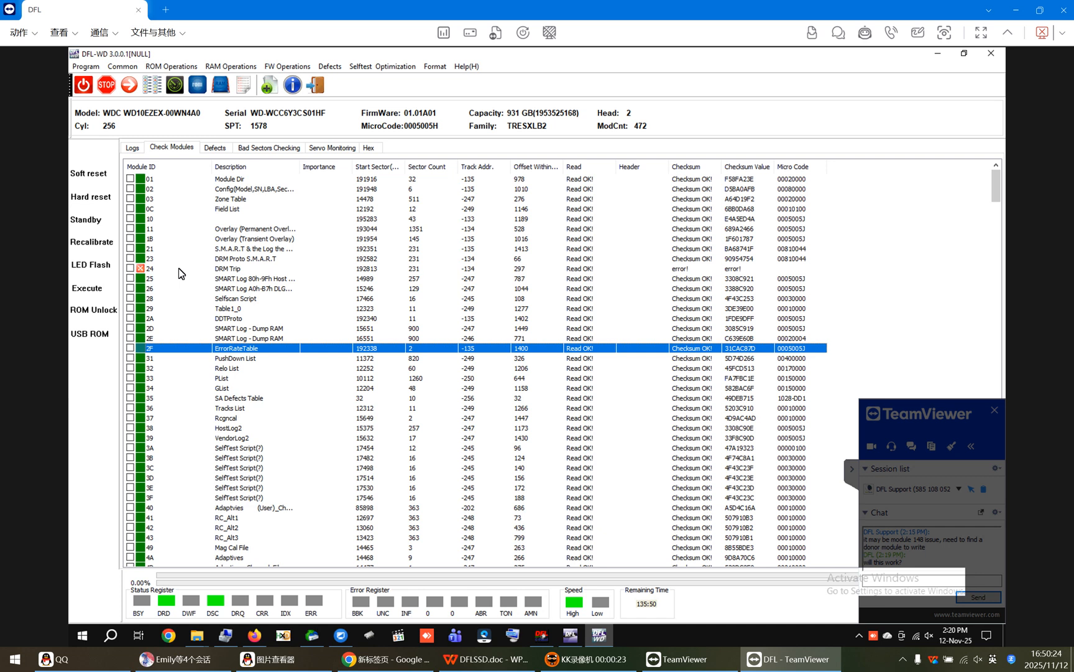
left_click(180, 270)
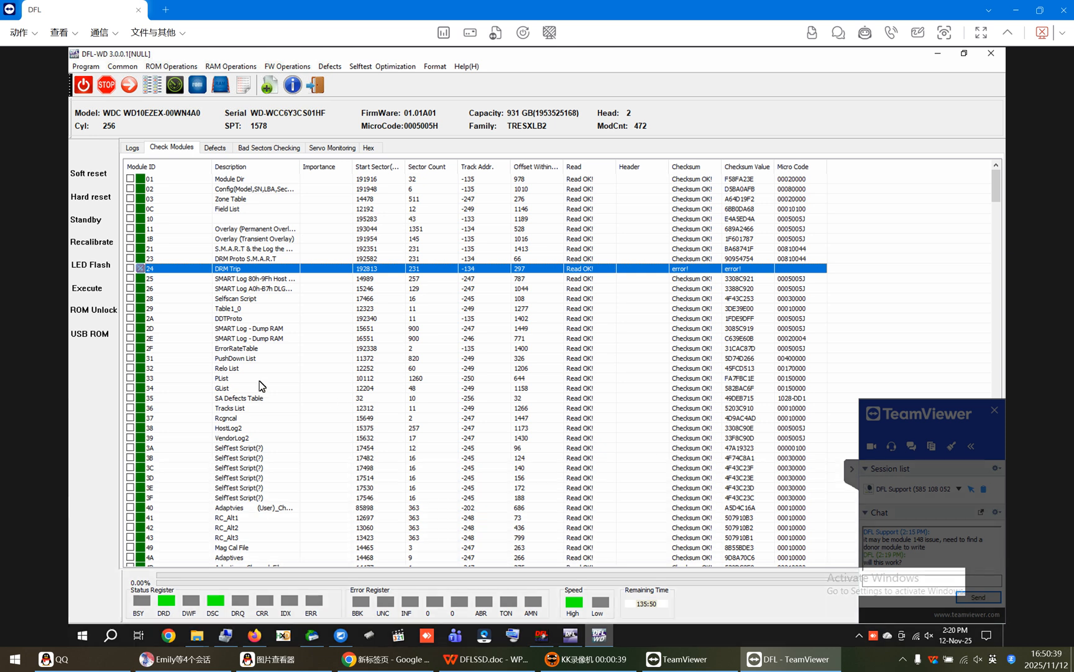
- Examine the module list from module 31 onward, including Overlay module 6F, for read and checksum errors down to module 148
scroll(274, 423, "down", 6)
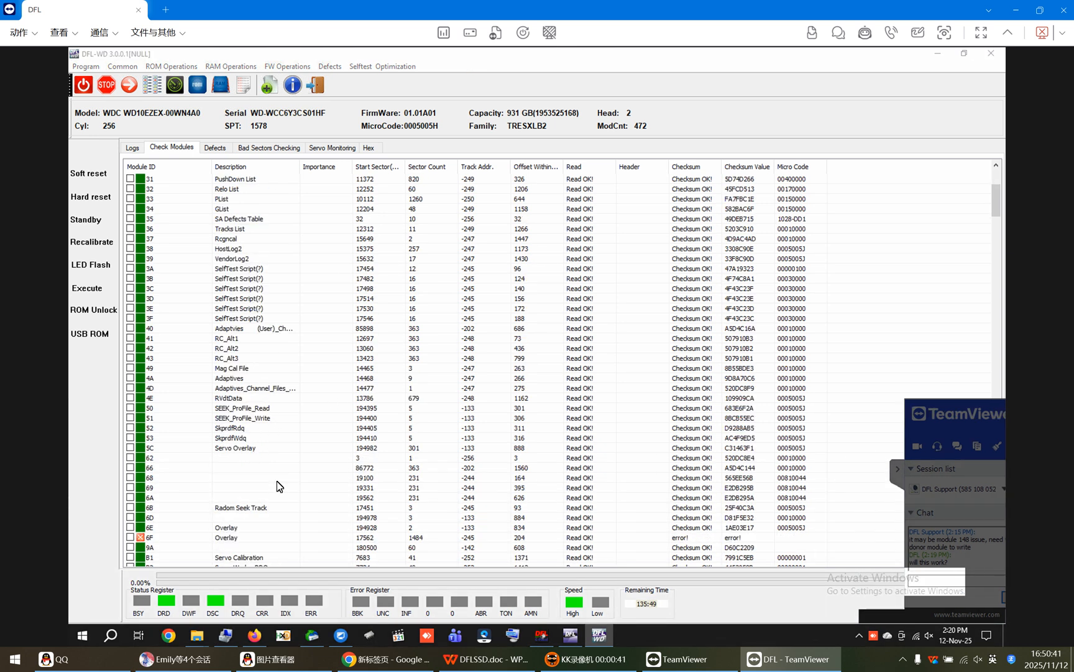
left_click(174, 539)
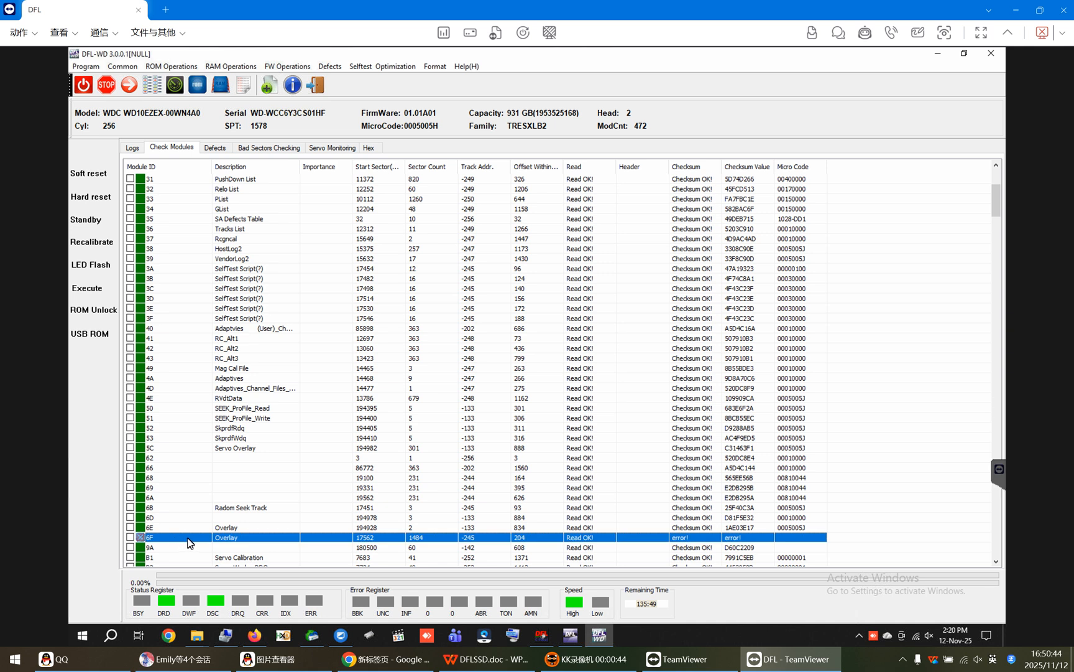
scroll(191, 542, "down", 1)
scroll(191, 542, "down", 3)
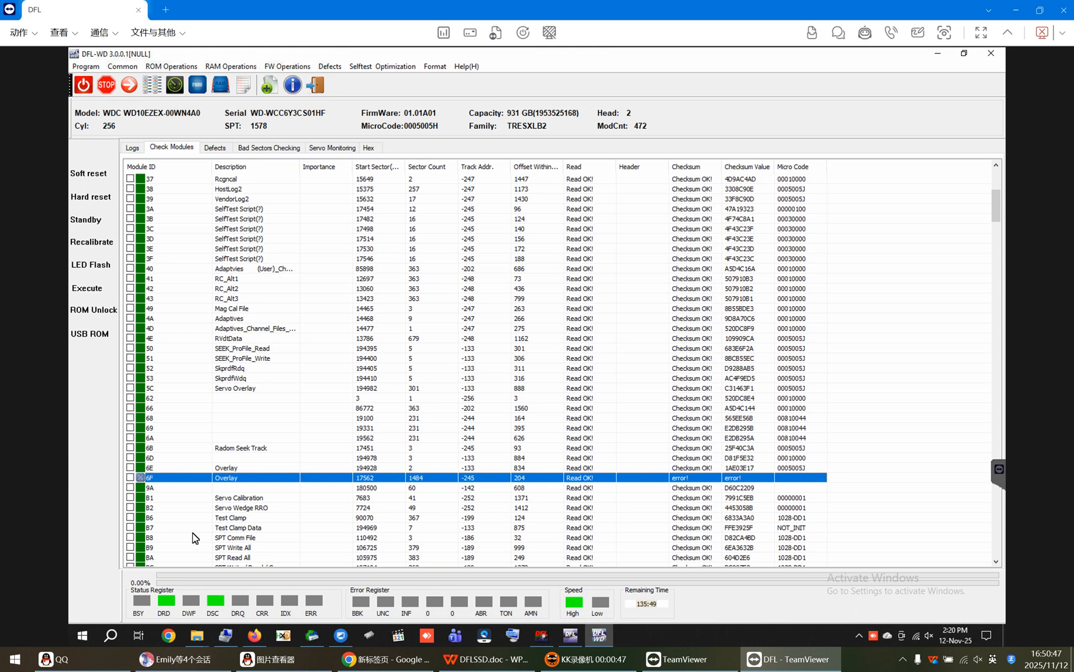
scroll(201, 512, "down", 4)
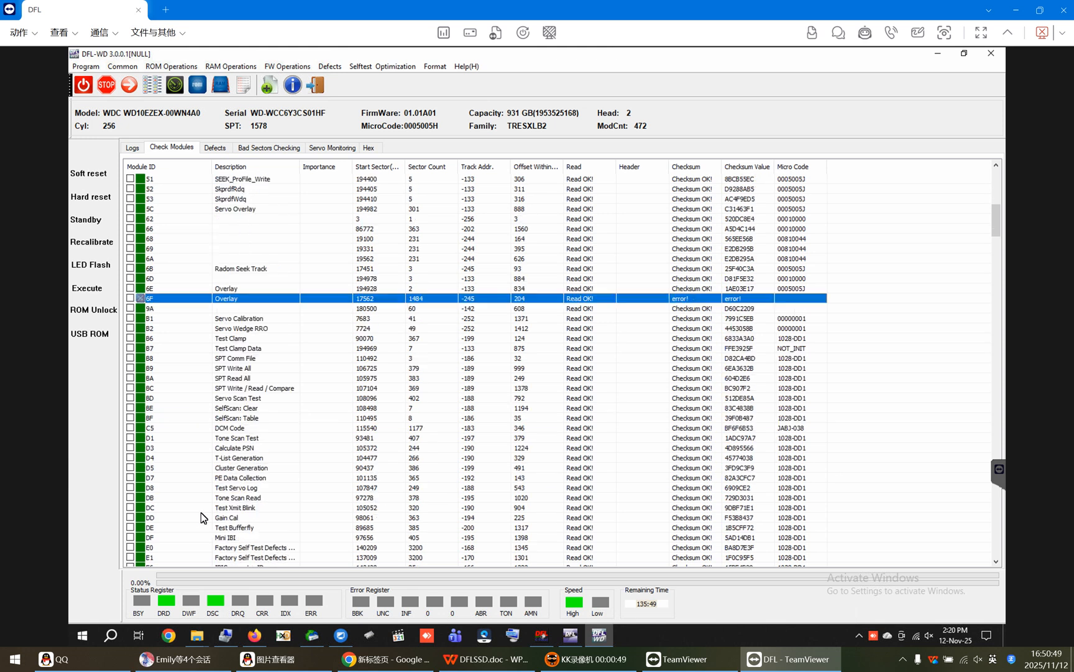
scroll(201, 512, "down", 4)
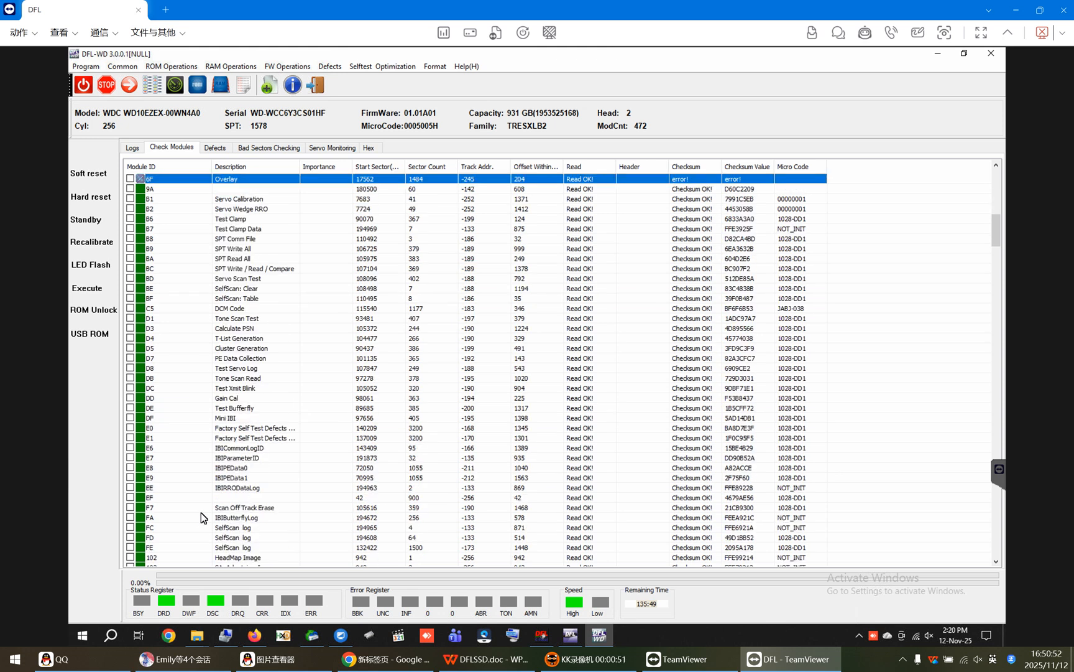
scroll(200, 512, "down", 6)
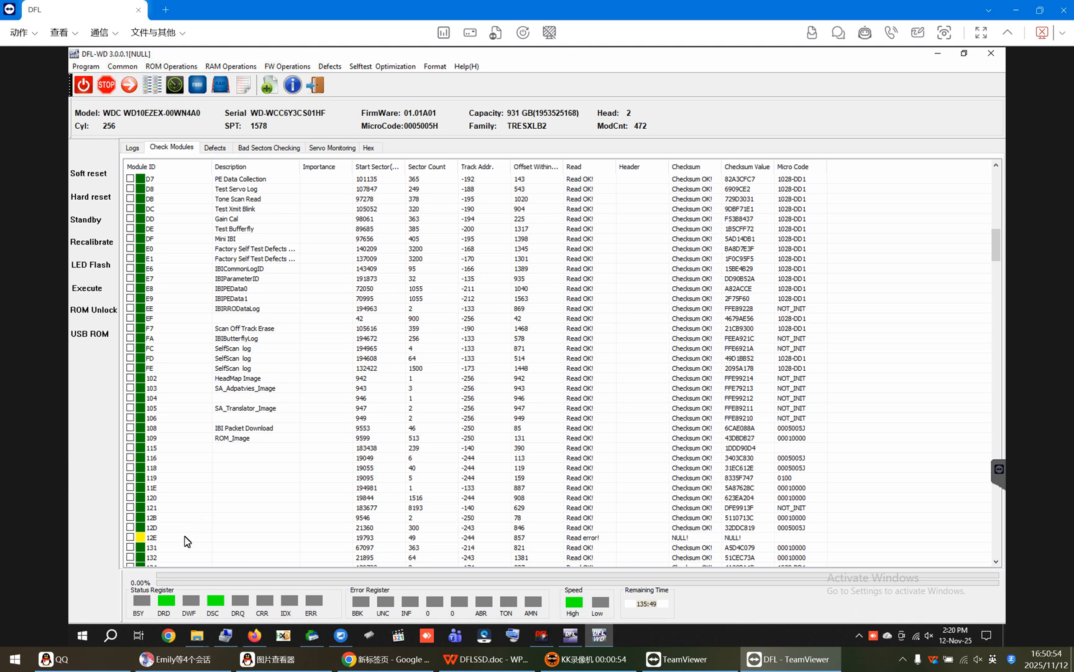
scroll(188, 536, "down", 3)
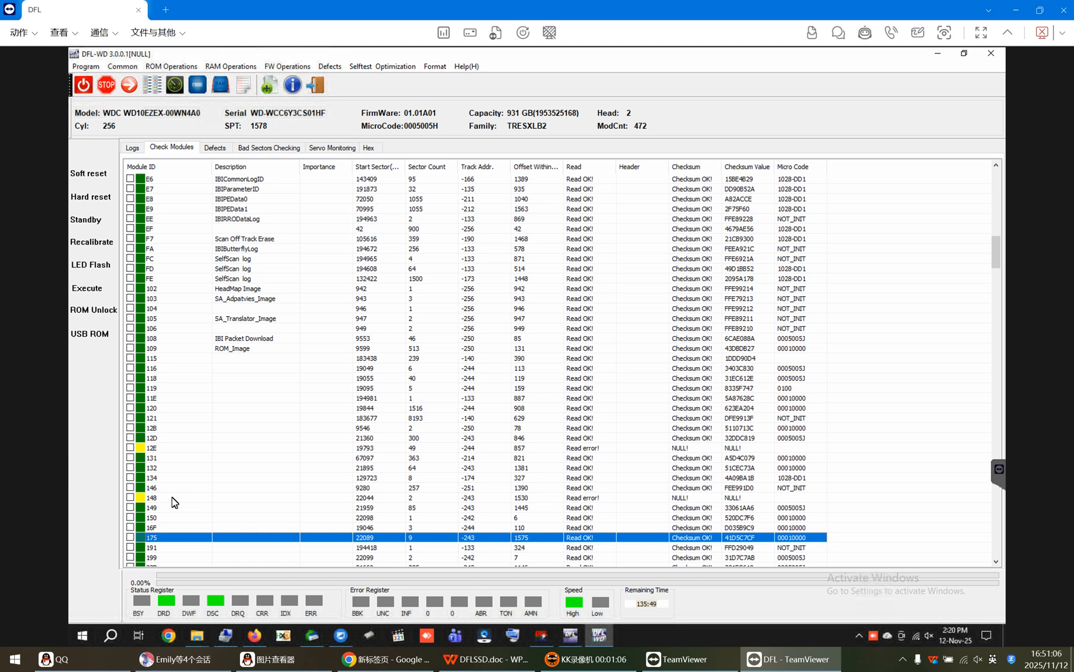
- Try to open the contents of module 148 from the module list
left_click(174, 498)
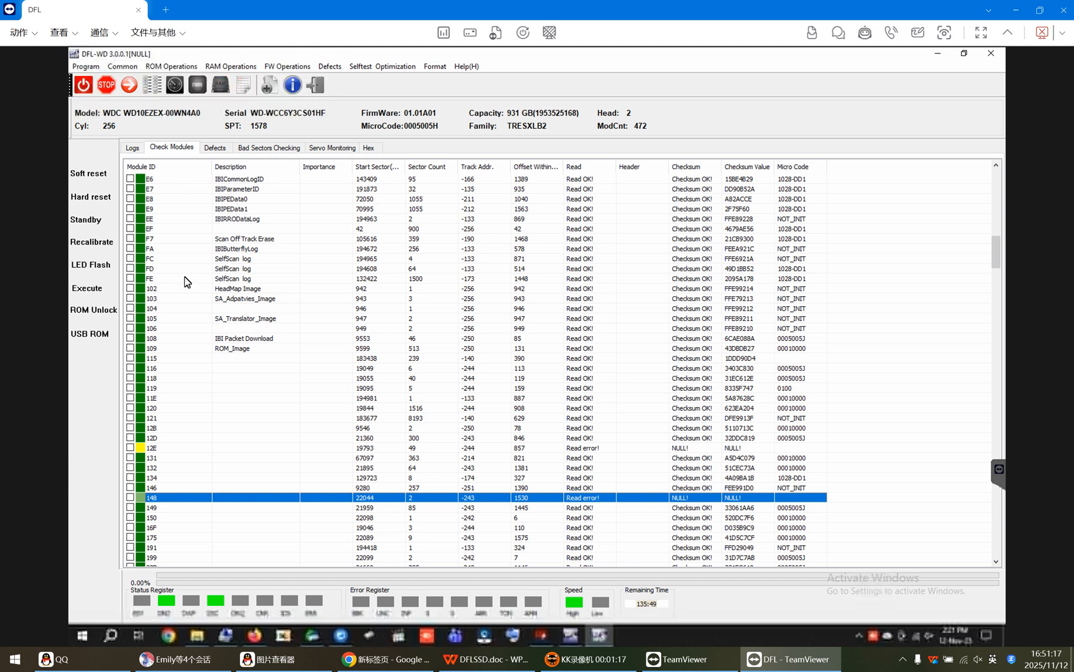
double_click(173, 499)
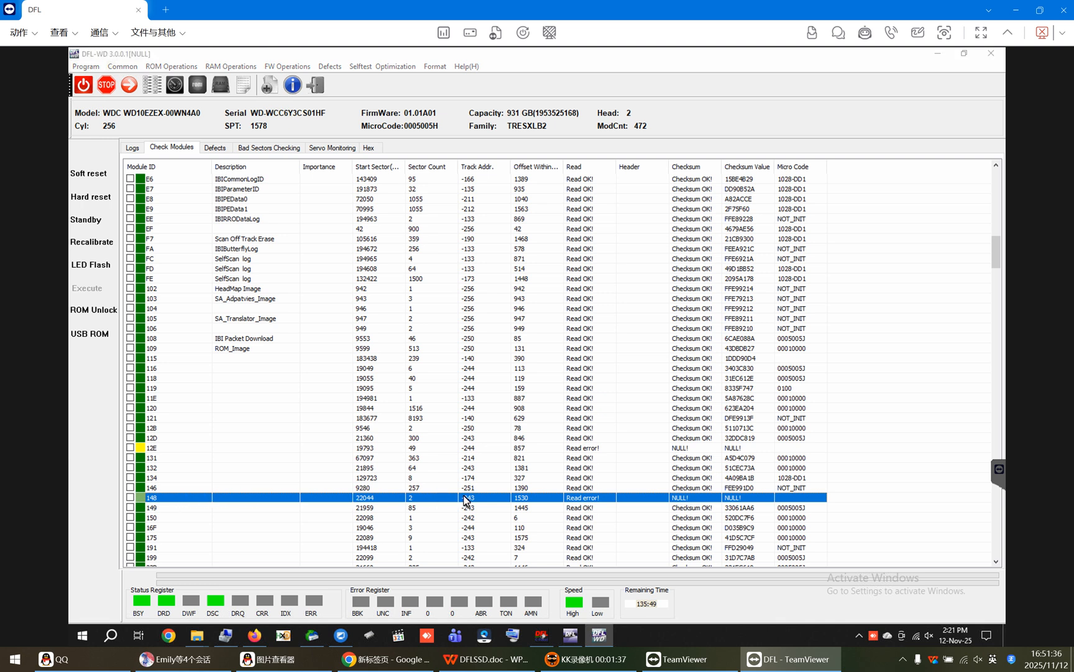
scroll(473, 501, "down", 2)
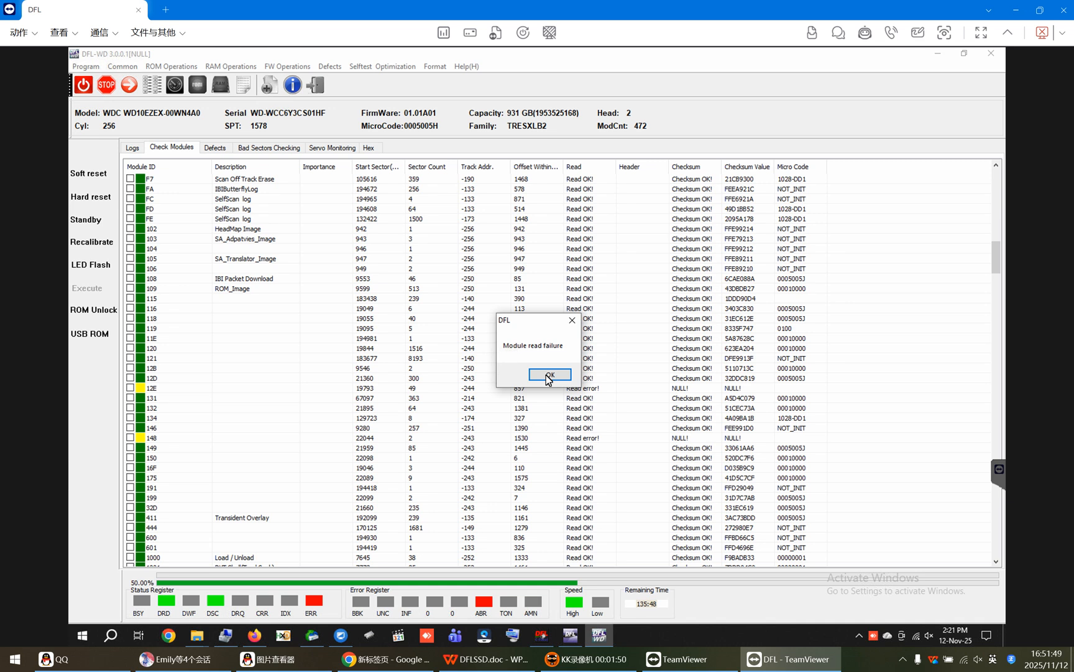
left_click(550, 374)
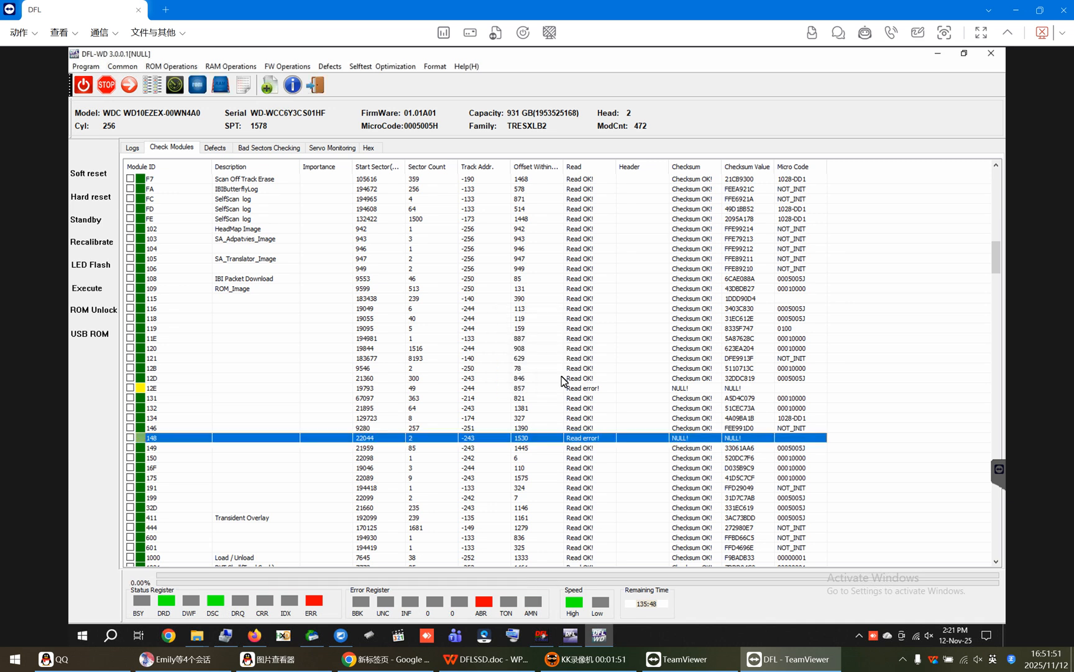
- Shift module 148 to free track 10 and write the change to disk
left_click(517, 378)
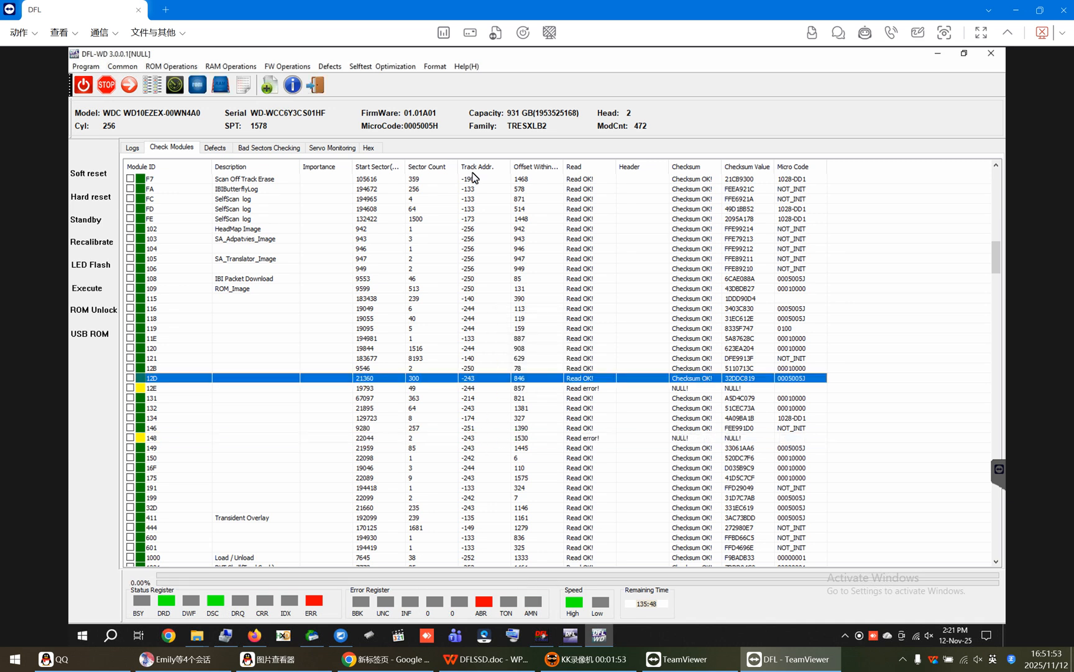
left_click(153, 439)
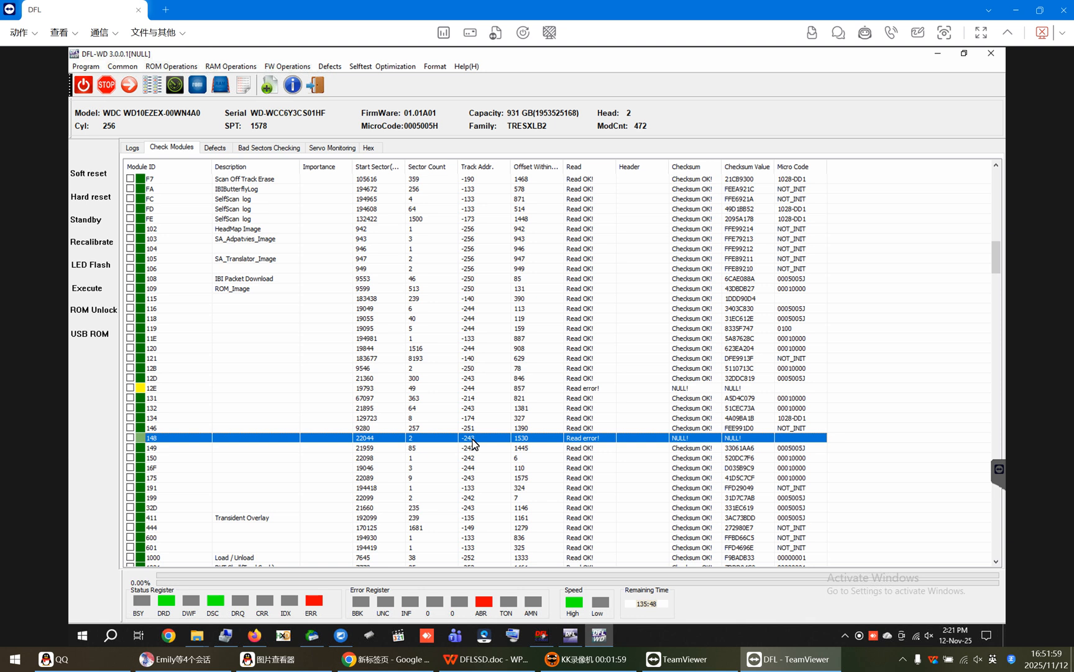
right_click(164, 438)
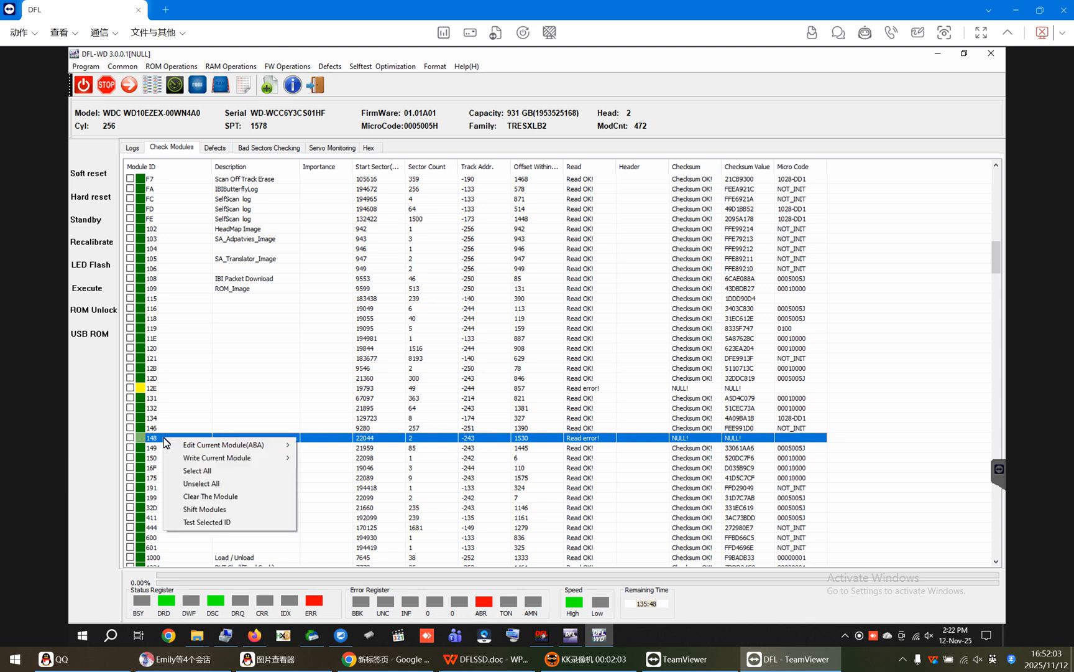
left_click(216, 507)
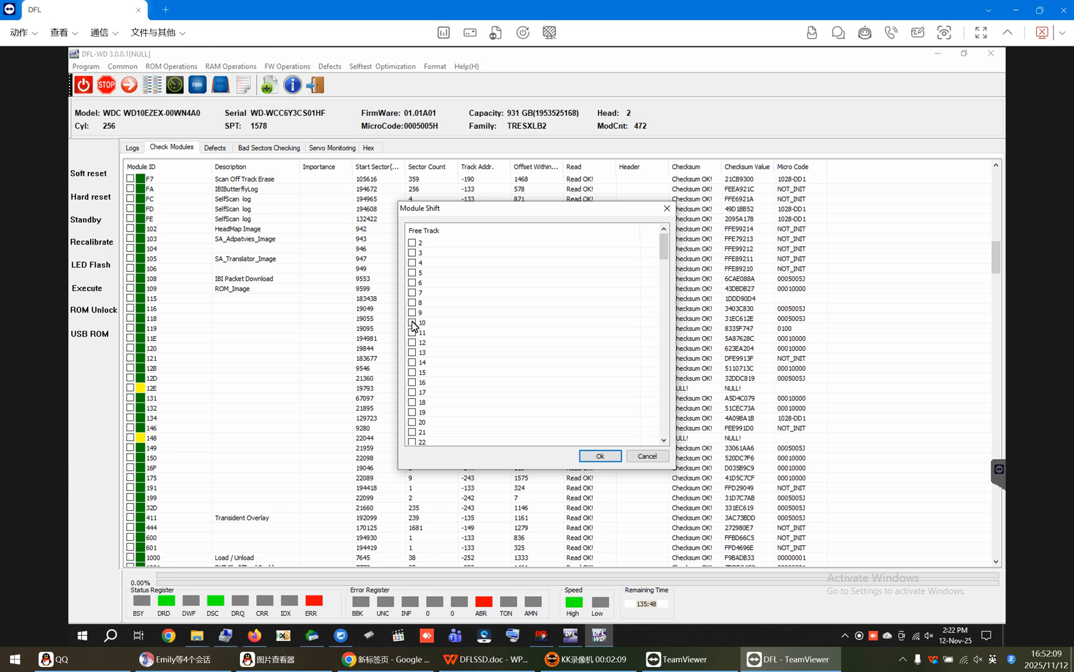
left_click(413, 323)
left_click(426, 324)
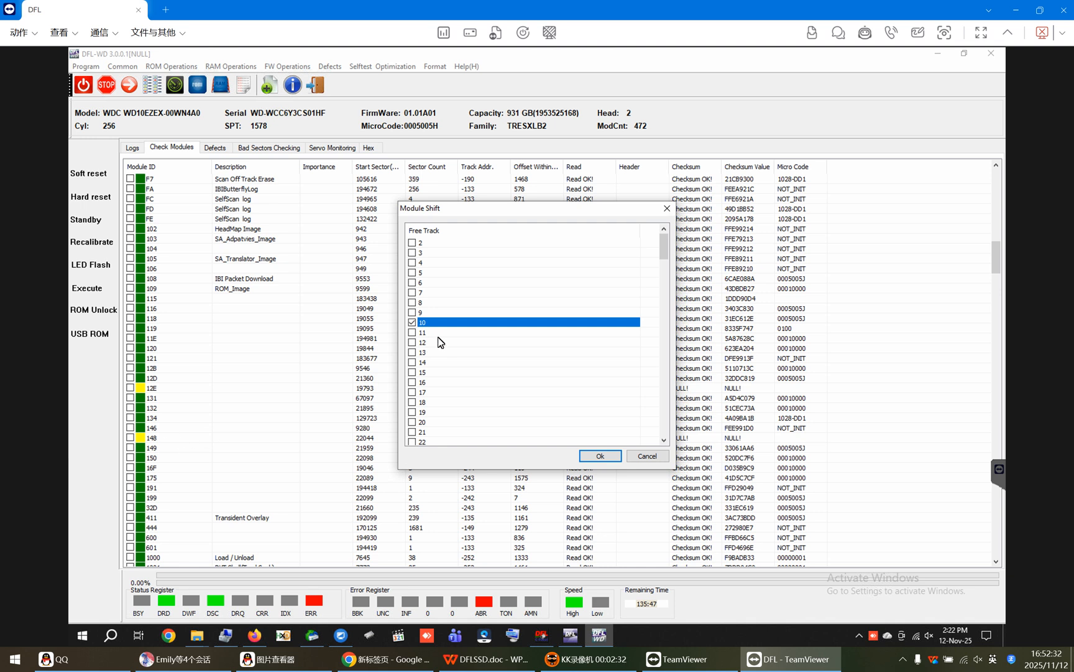
left_click(607, 459)
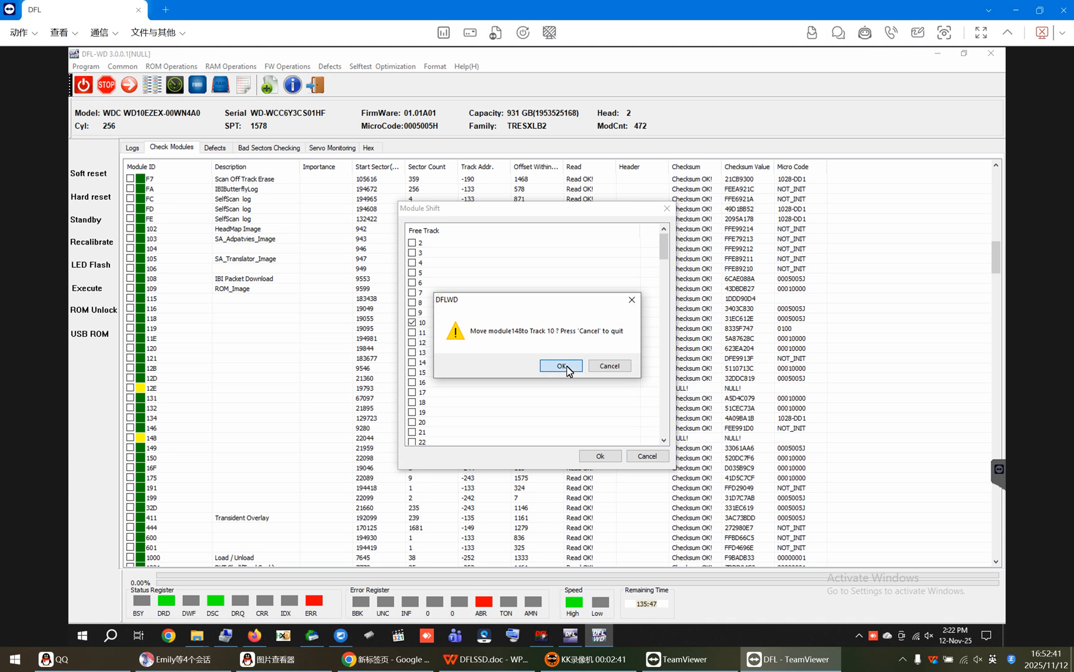
left_click(566, 369)
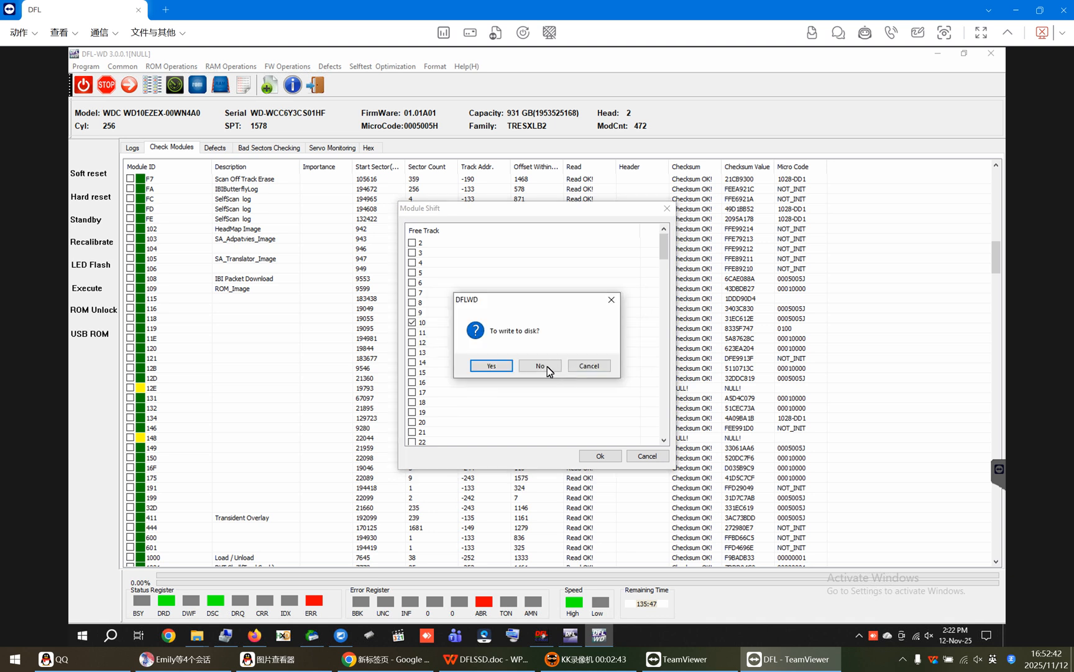
left_click(492, 366)
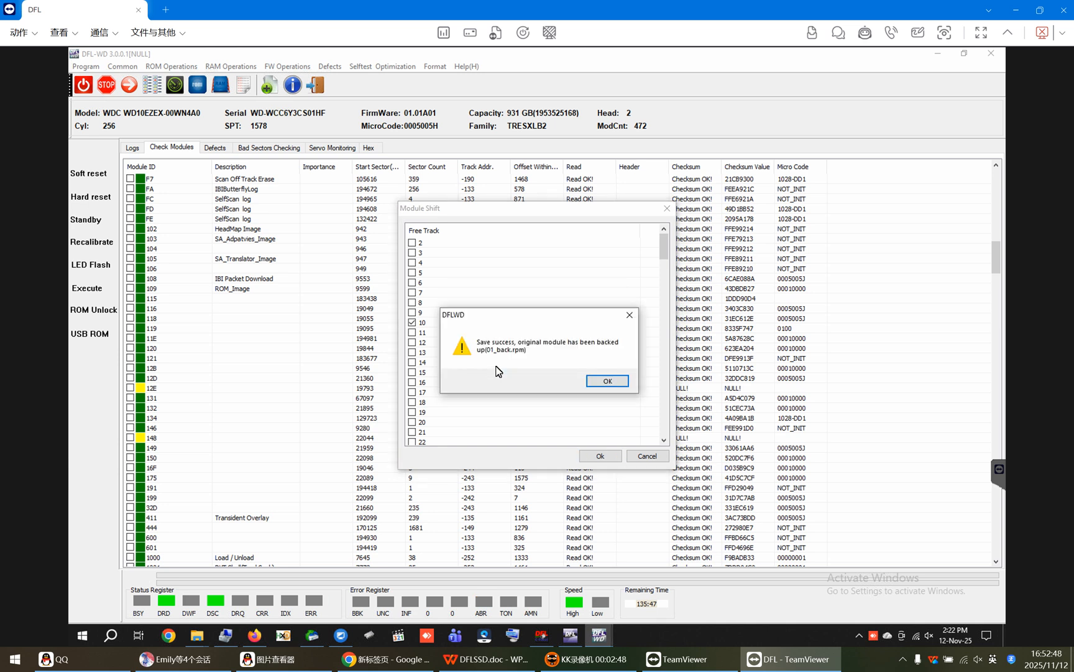
left_click(609, 383)
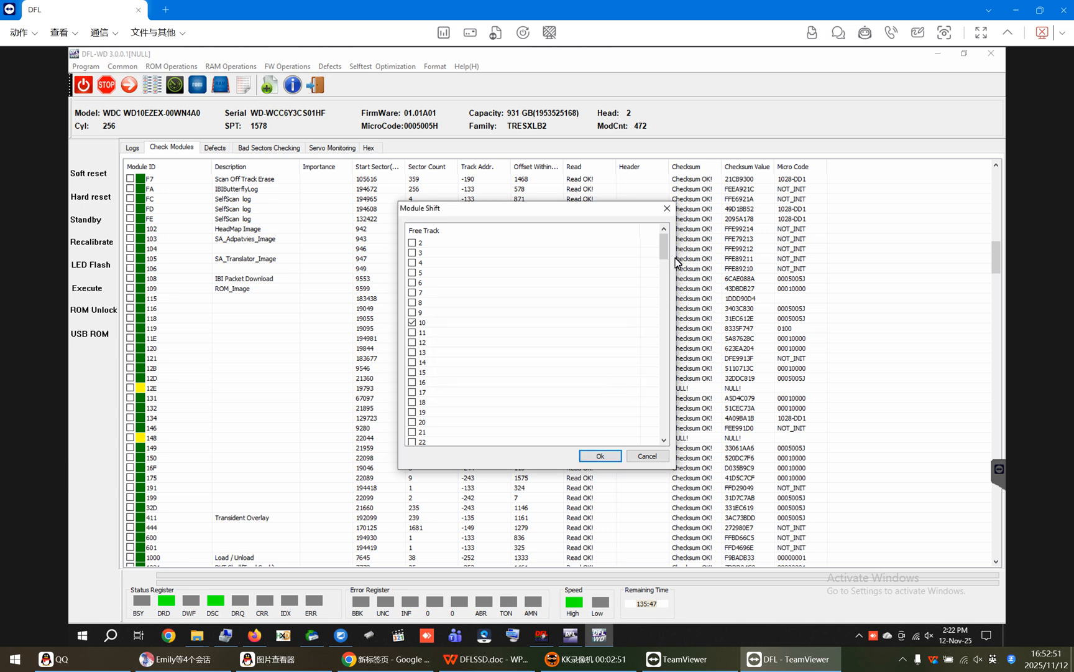
left_click(666, 210)
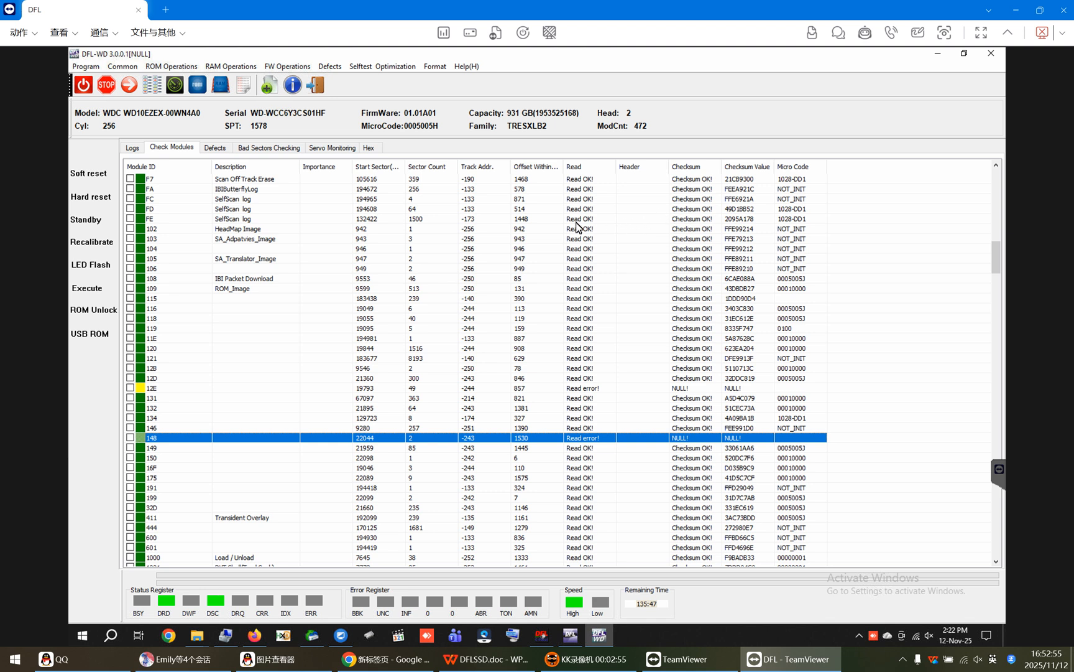
- Exit the current drive session and start a new one in Normal mode for the WDC Marvell family
left_click(316, 86)
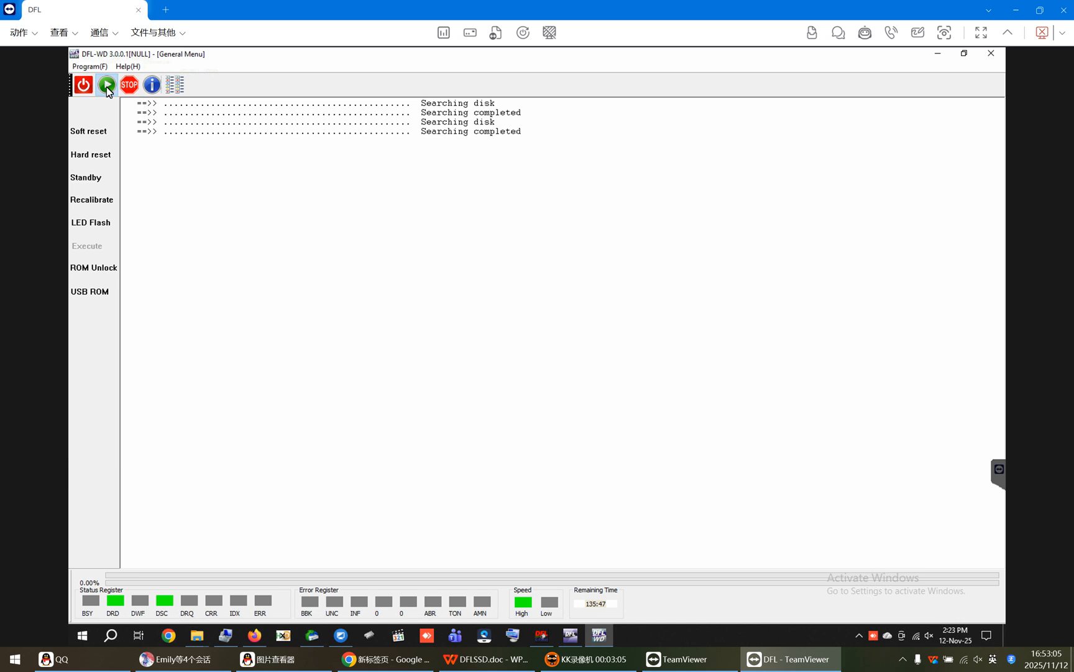
left_click(106, 86)
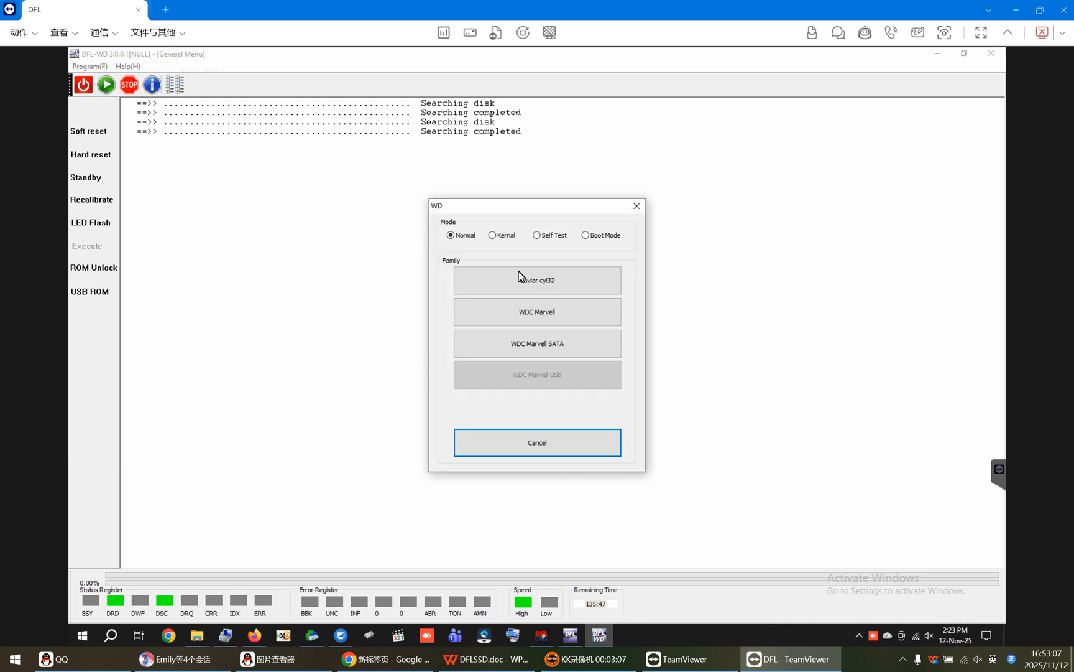
left_click(563, 320)
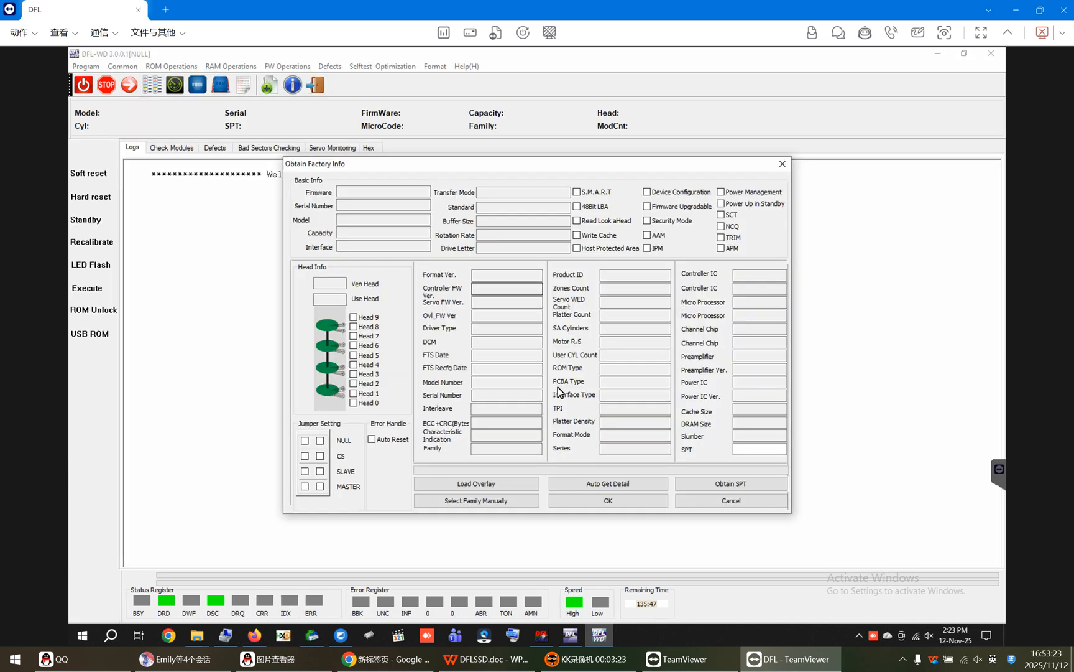
- Retrieve the drive's factory details automatically and accept them to initialize the drive
left_click(619, 485)
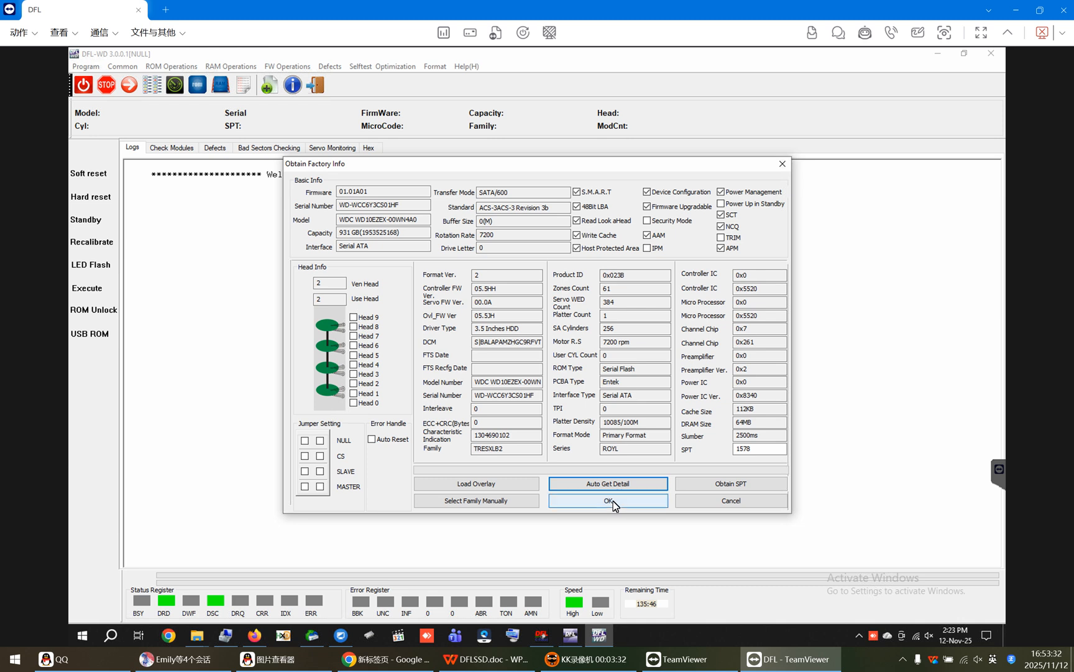
key("Return")
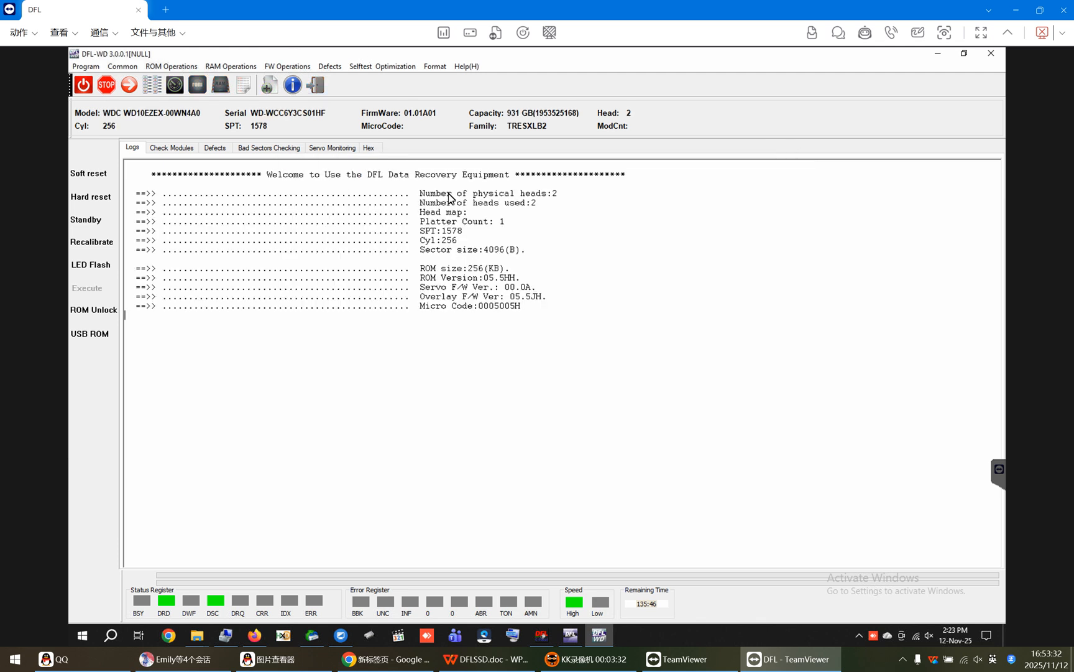
left_click(590, 460)
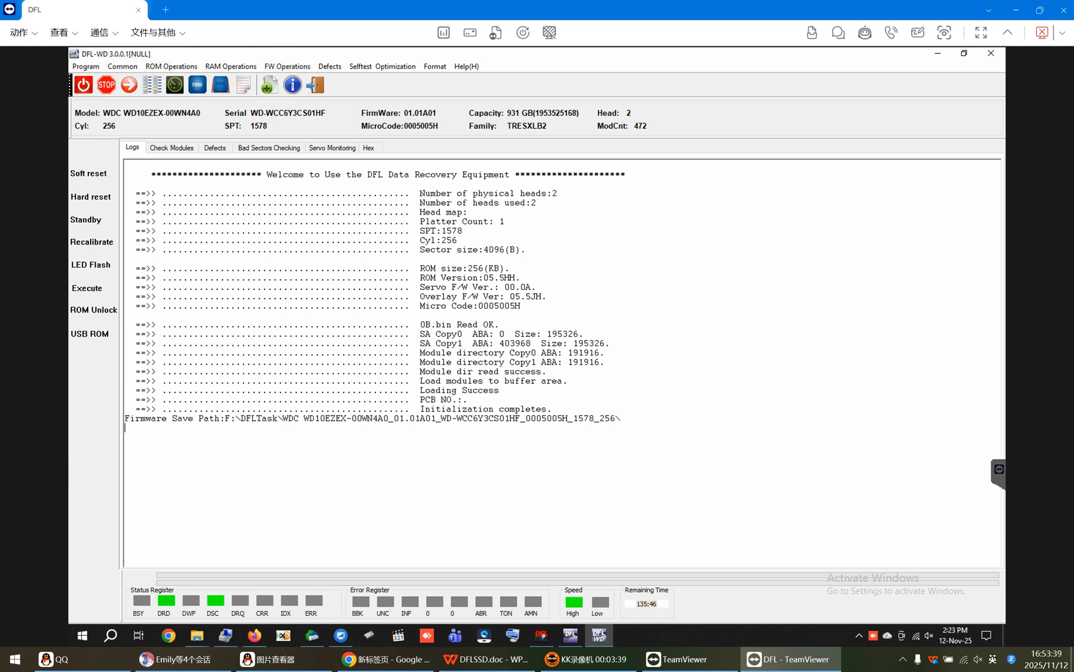
- Show the reloaded list of firmware modules and sort it by module ID in ascending order
left_click(171, 149)
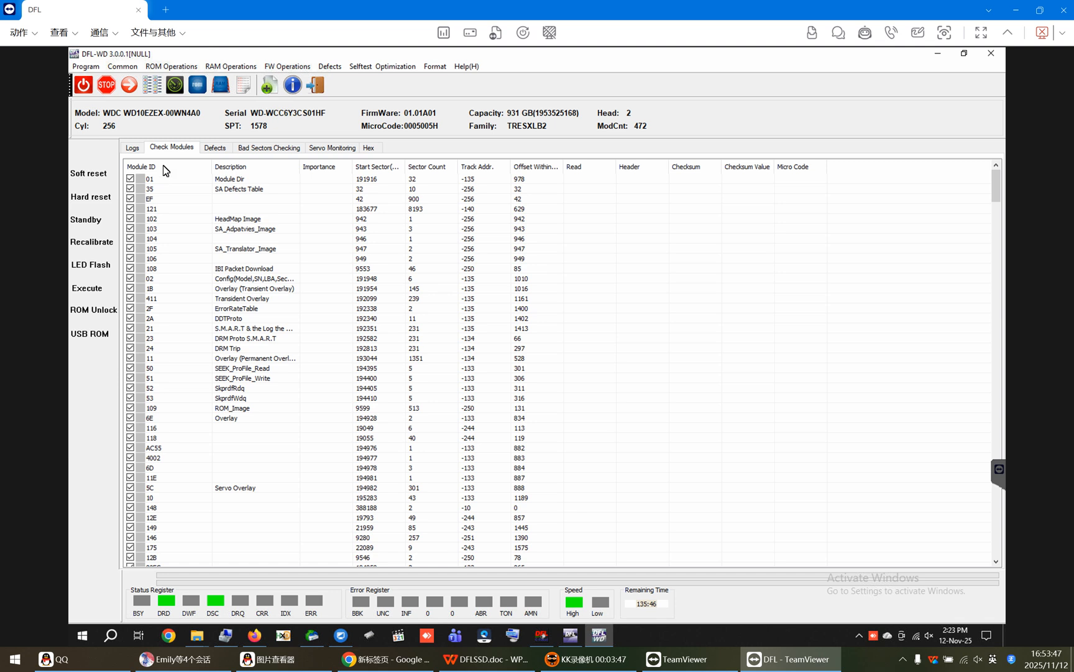
left_click(165, 169)
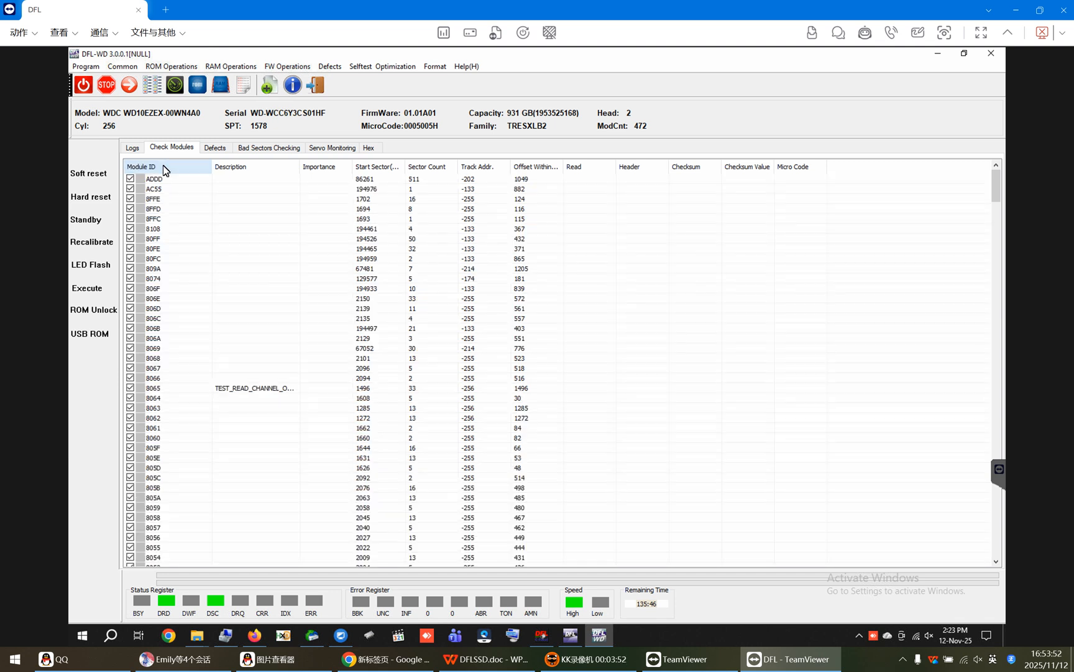
left_click(165, 170)
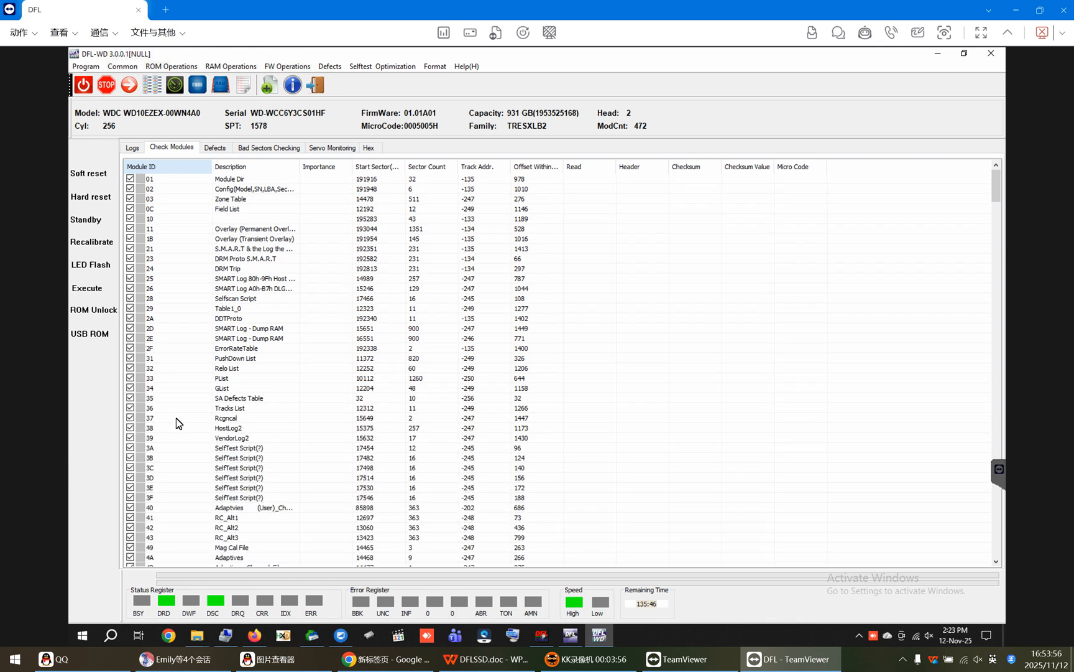
- Locate module 148 in the sorted list and try to open its contents
scroll(178, 421, "down", 5)
scroll(178, 422, "down", 3)
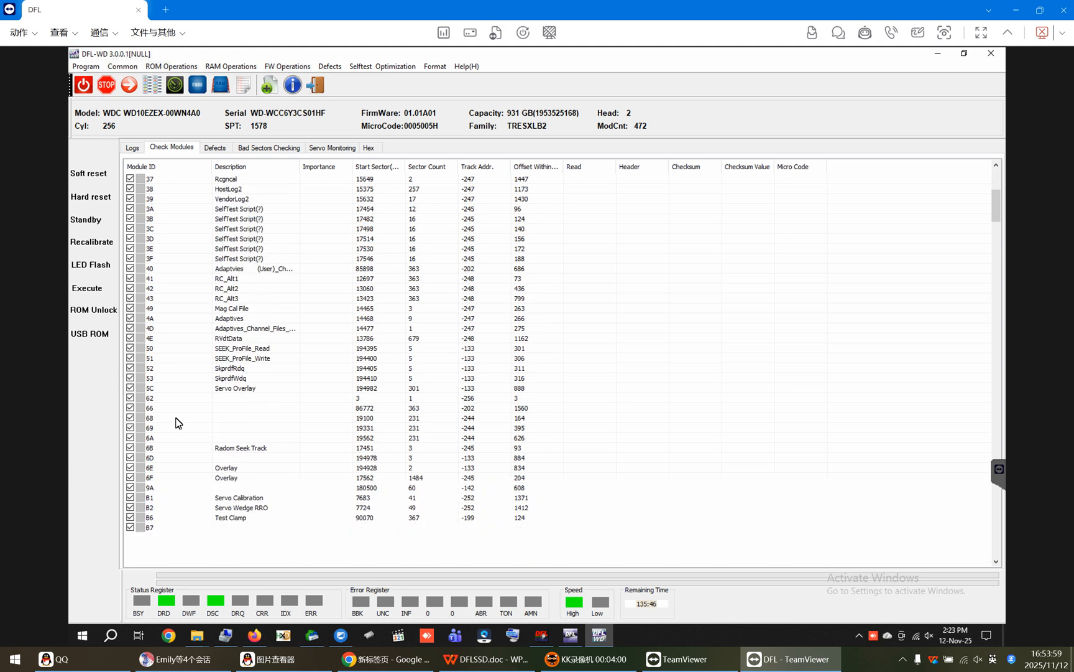
scroll(179, 423, "down", 2)
scroll(178, 422, "down", 5)
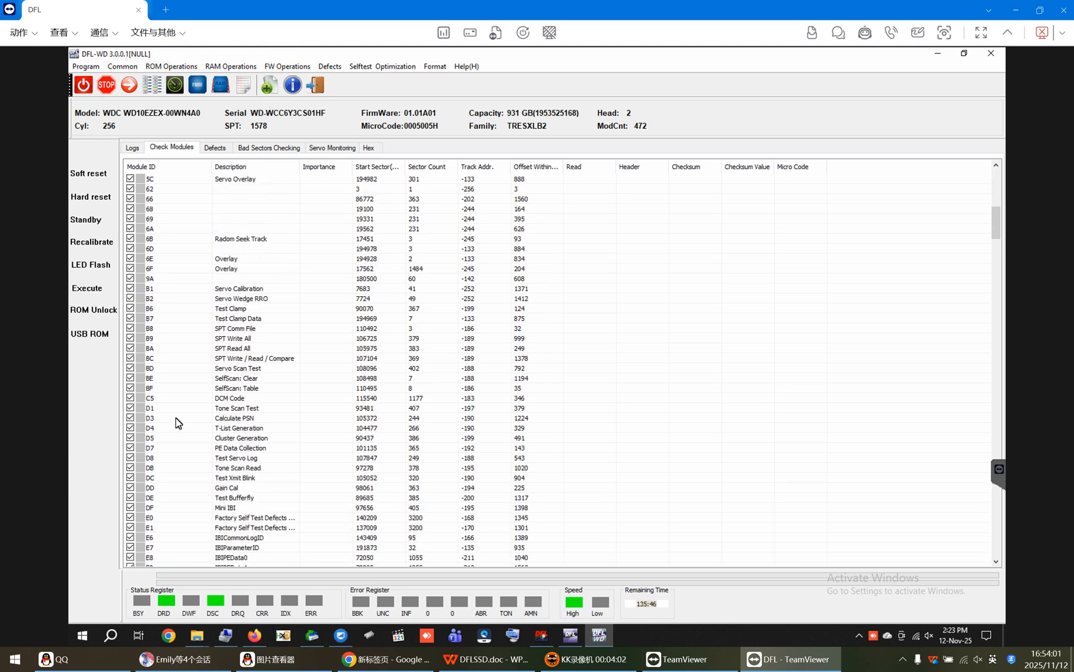
scroll(179, 423, "down", 4)
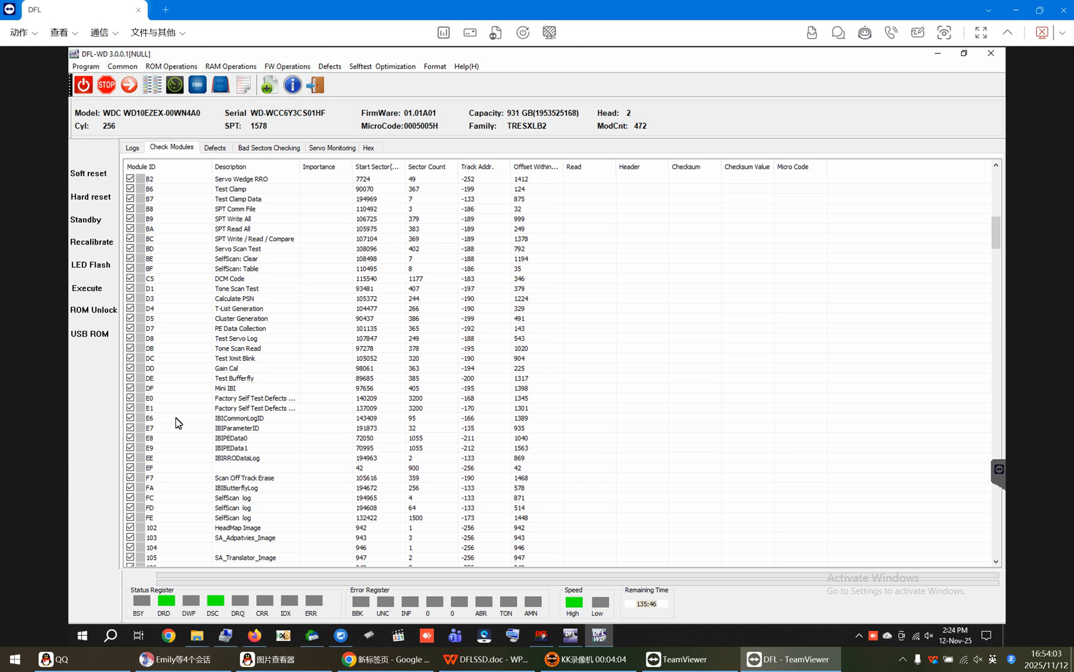
scroll(179, 423, "down", 2)
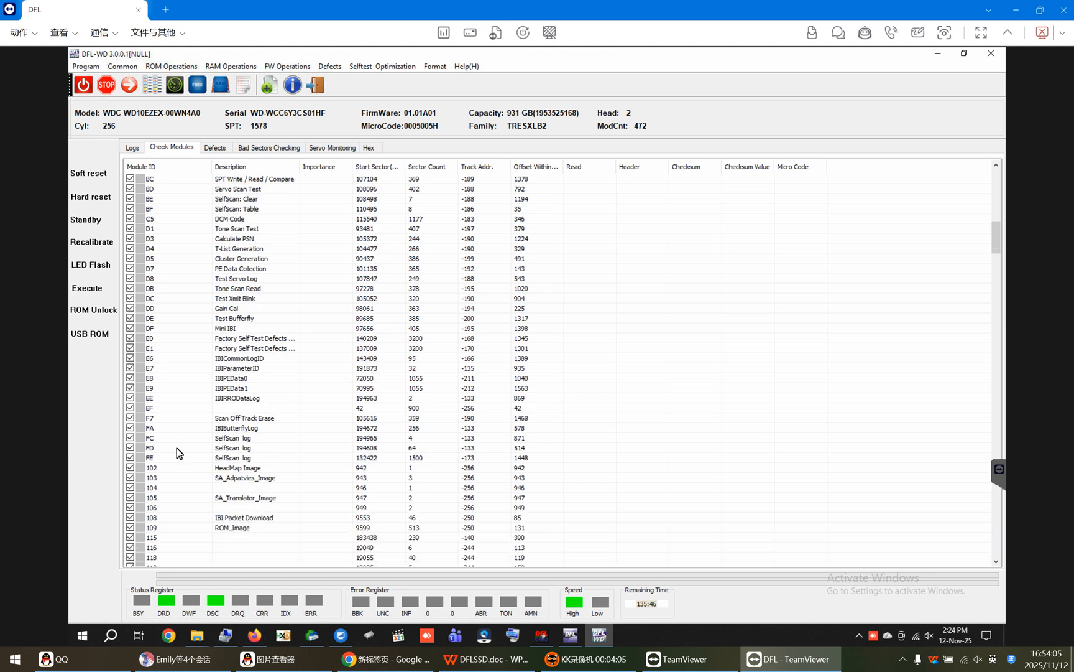
scroll(178, 454, "down", 4)
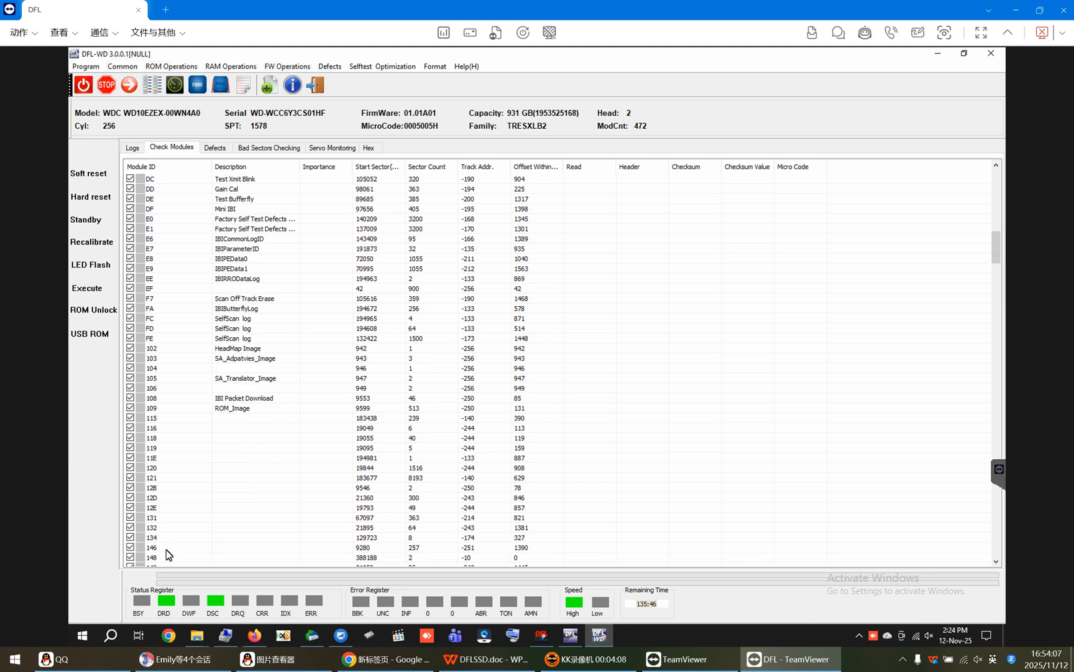
scroll(174, 556, "down", 2)
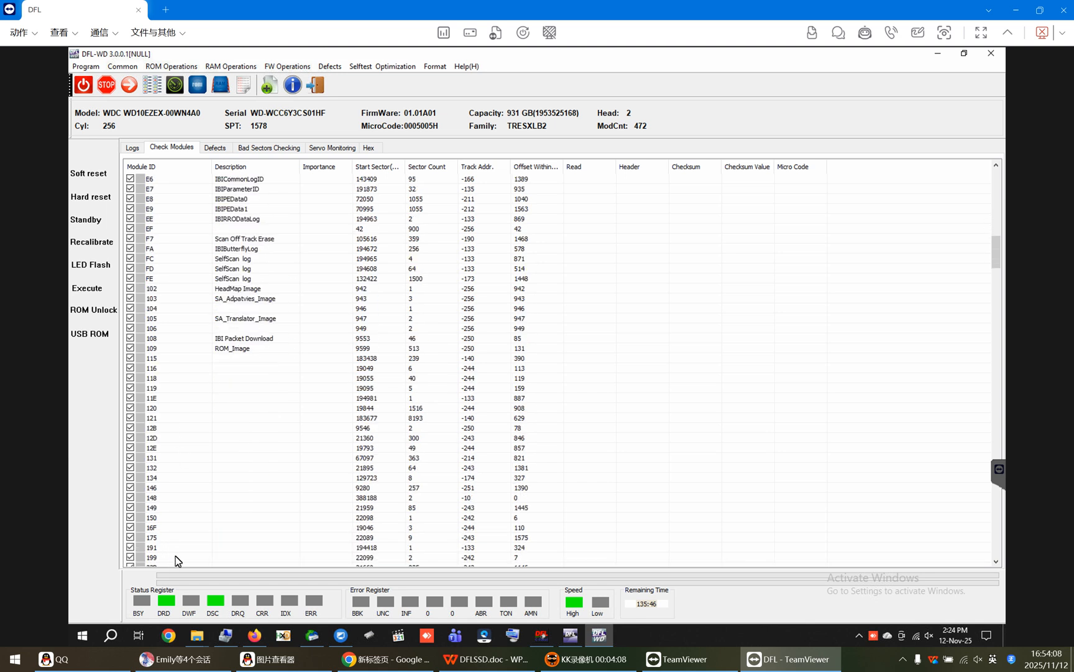
left_click(167, 498)
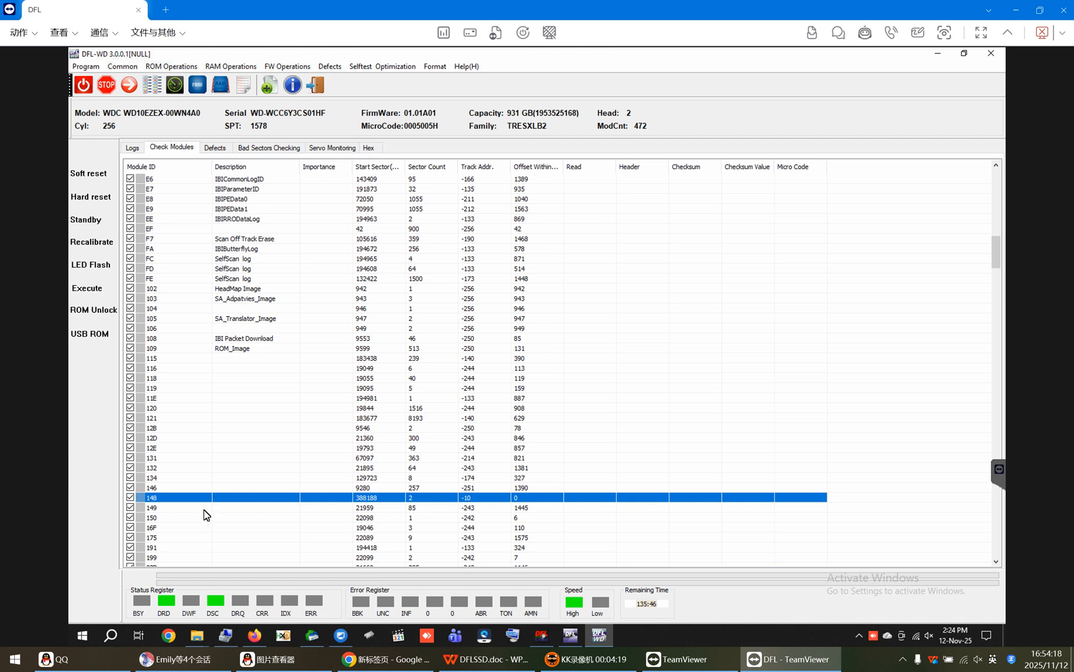
double_click(169, 498)
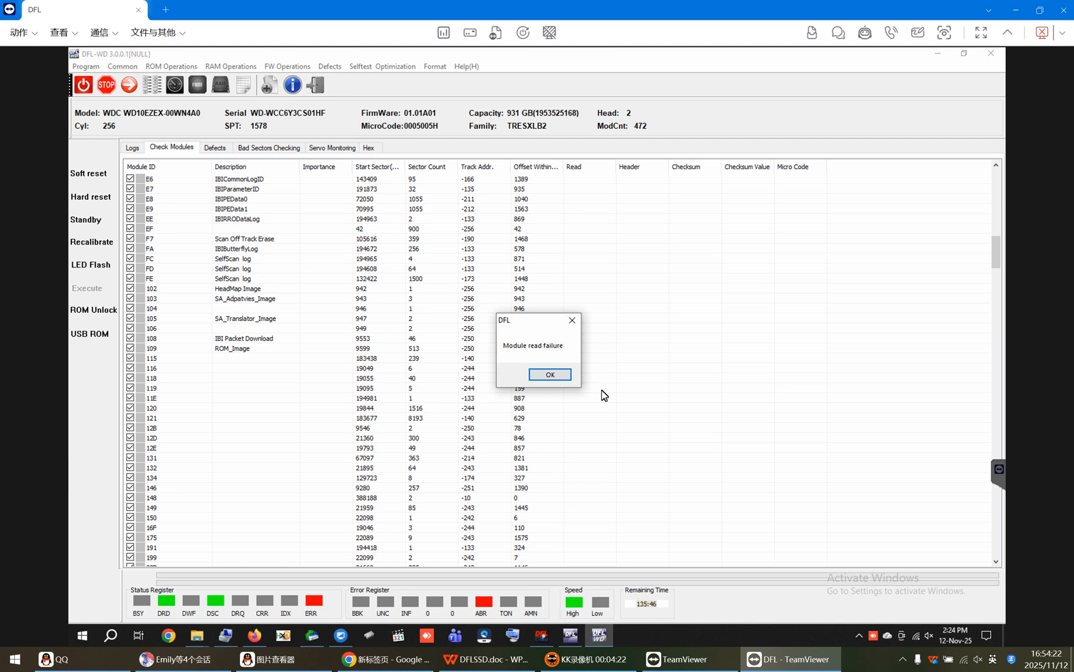
left_click(553, 376)
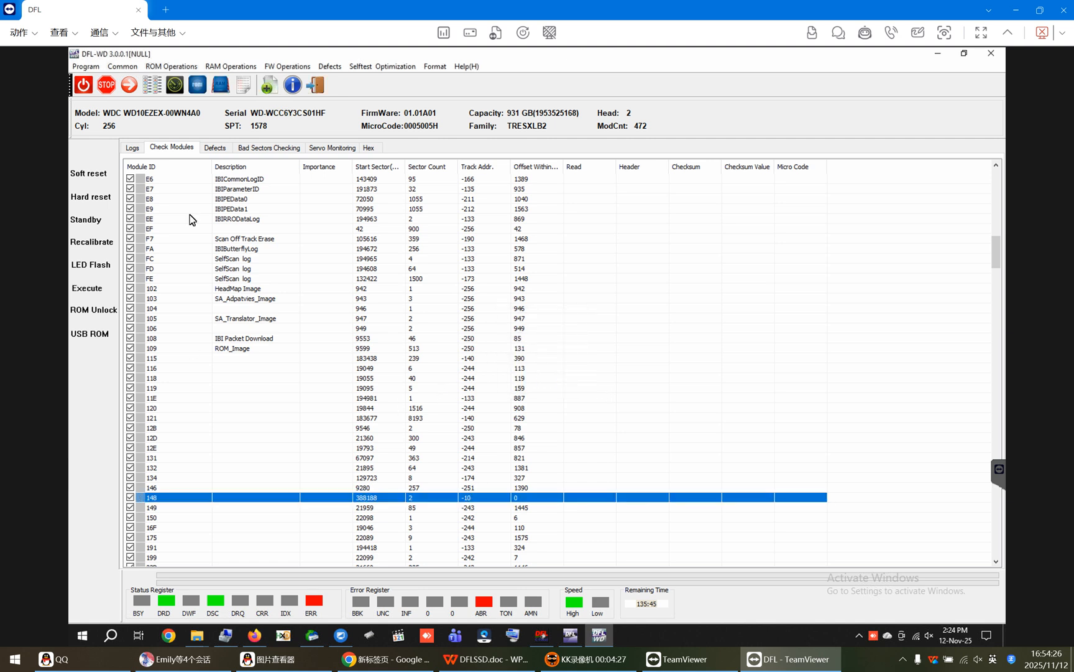
- Check the log for the read error, soft-reset the drive and retry opening module 148
left_click(133, 148)
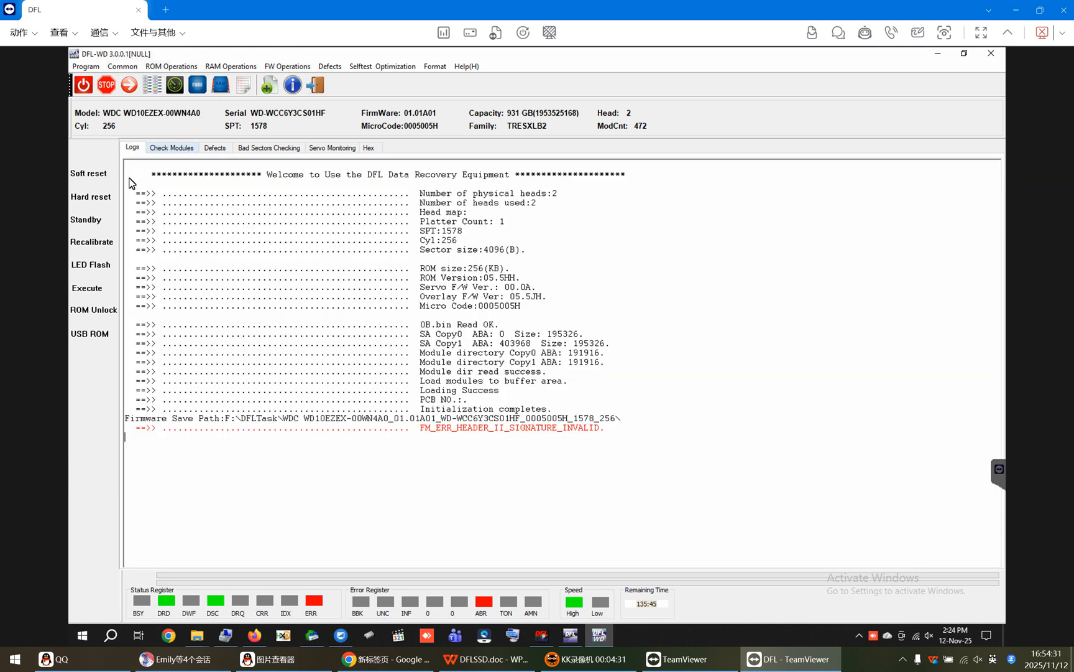
left_click(97, 177)
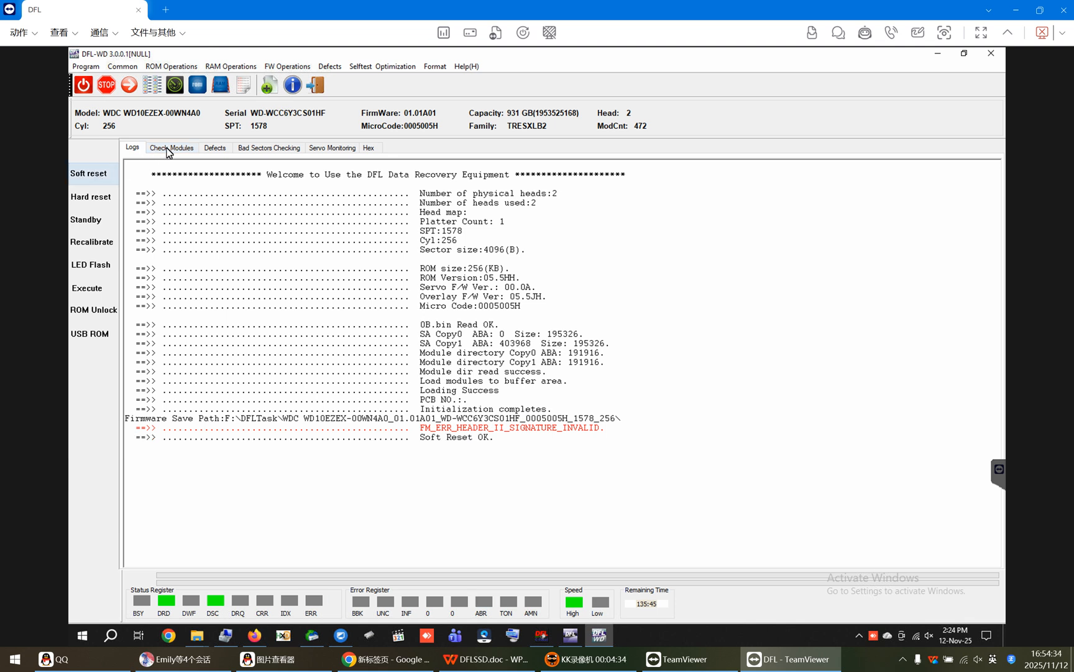
left_click(167, 146)
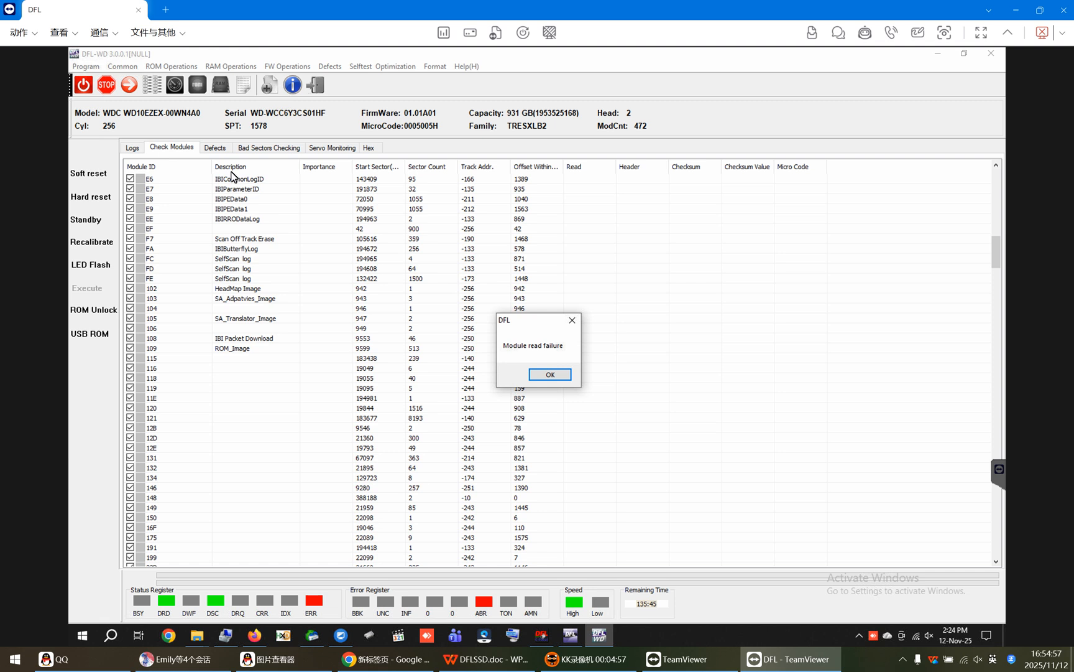
left_click(551, 375)
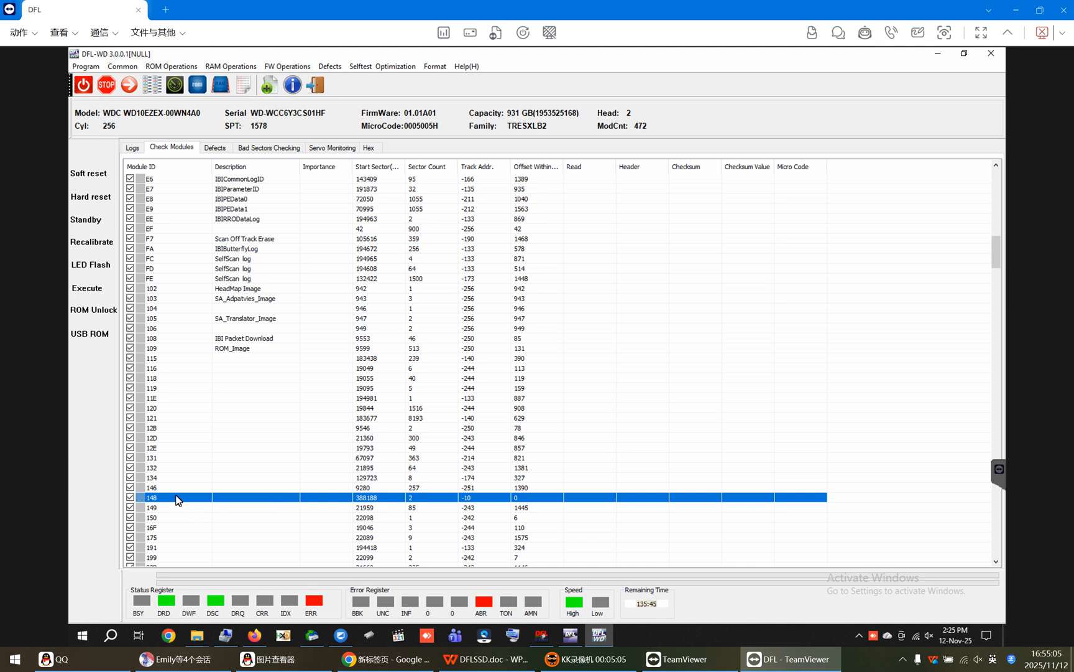
- Soft-reset the drive again and shift module 148 to free track 30, writing the change to disk
left_click(98, 180)
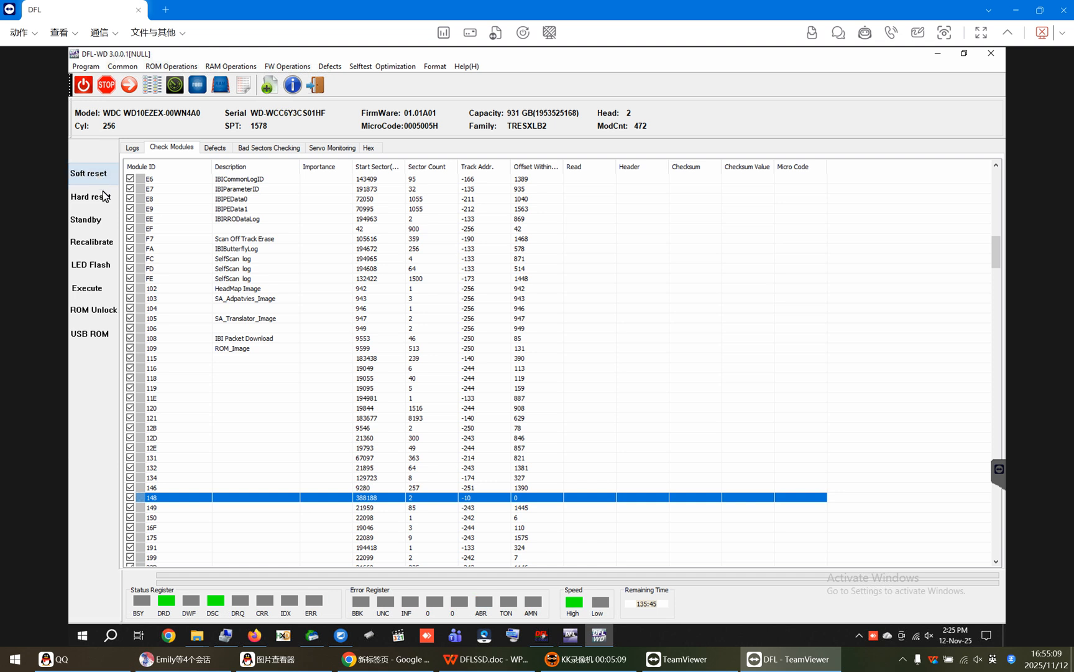
right_click(176, 501)
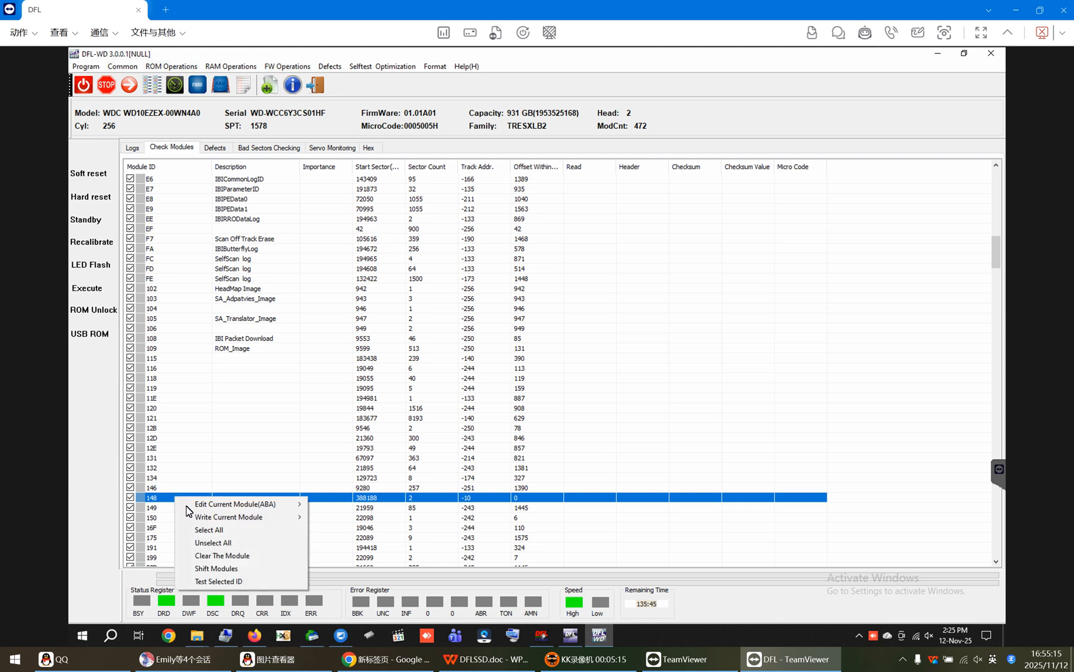
left_click(231, 568)
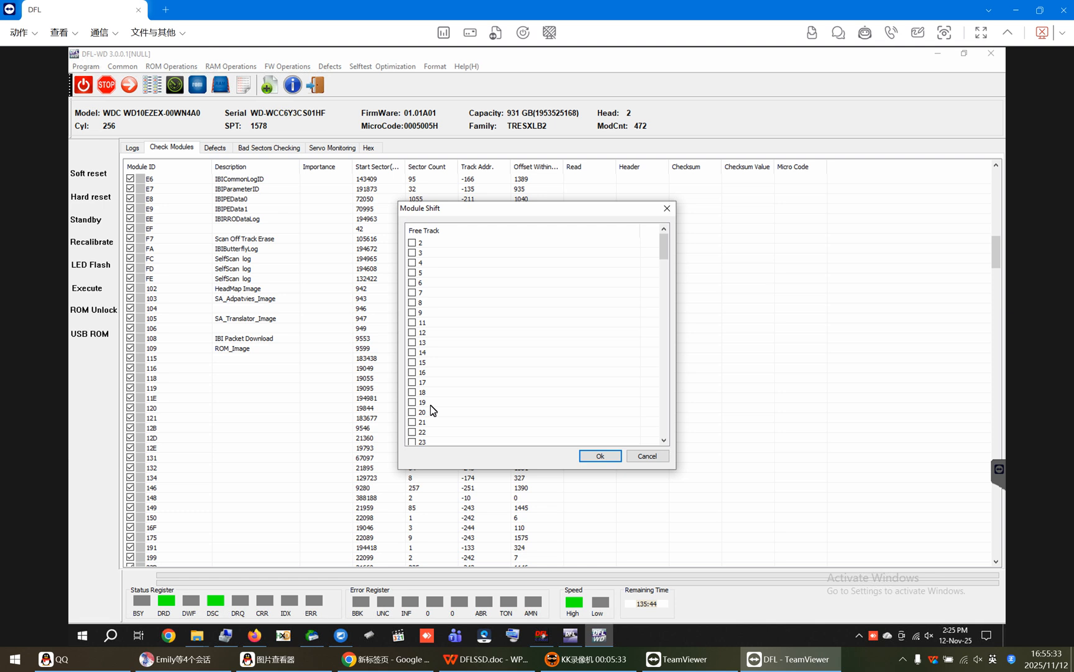
scroll(420, 414, "down", 2)
scroll(419, 414, "down", 1)
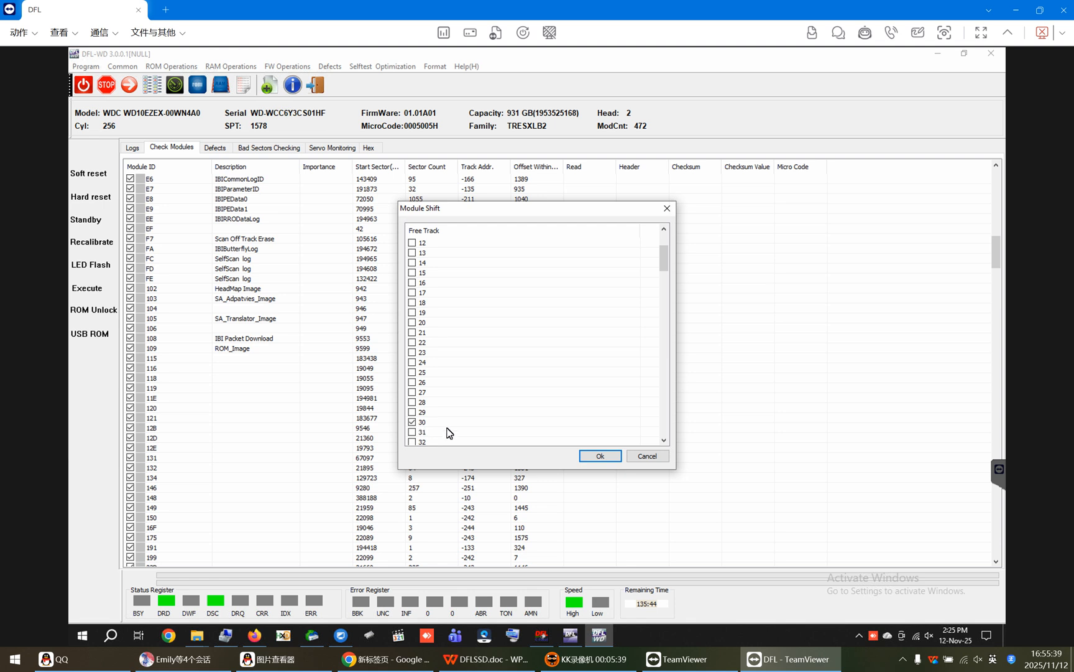
left_click(602, 457)
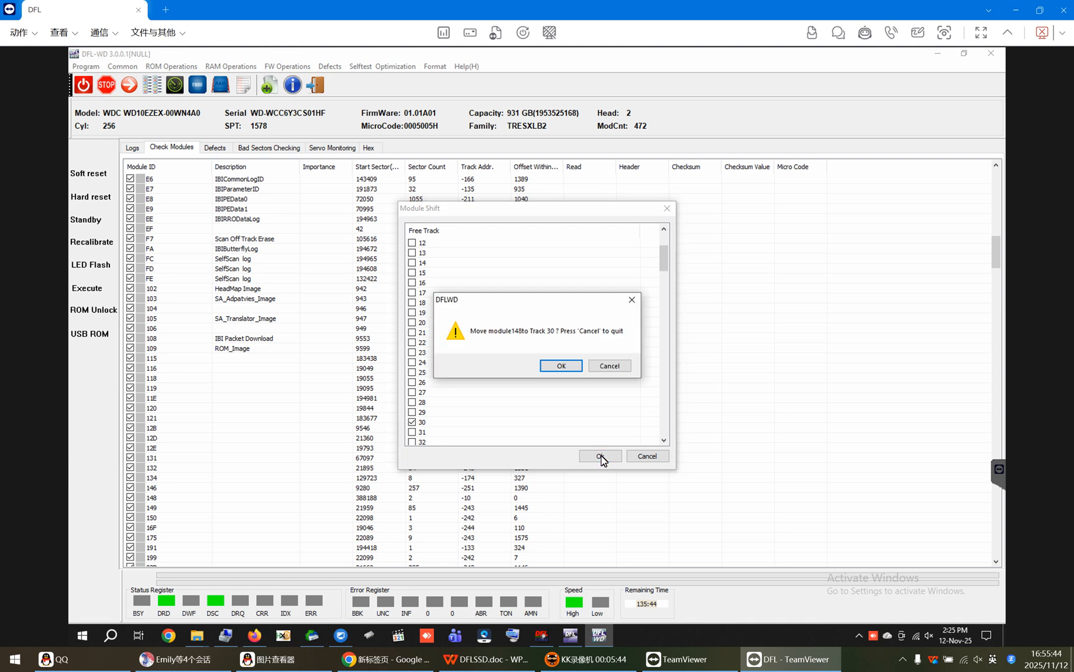
left_click(559, 366)
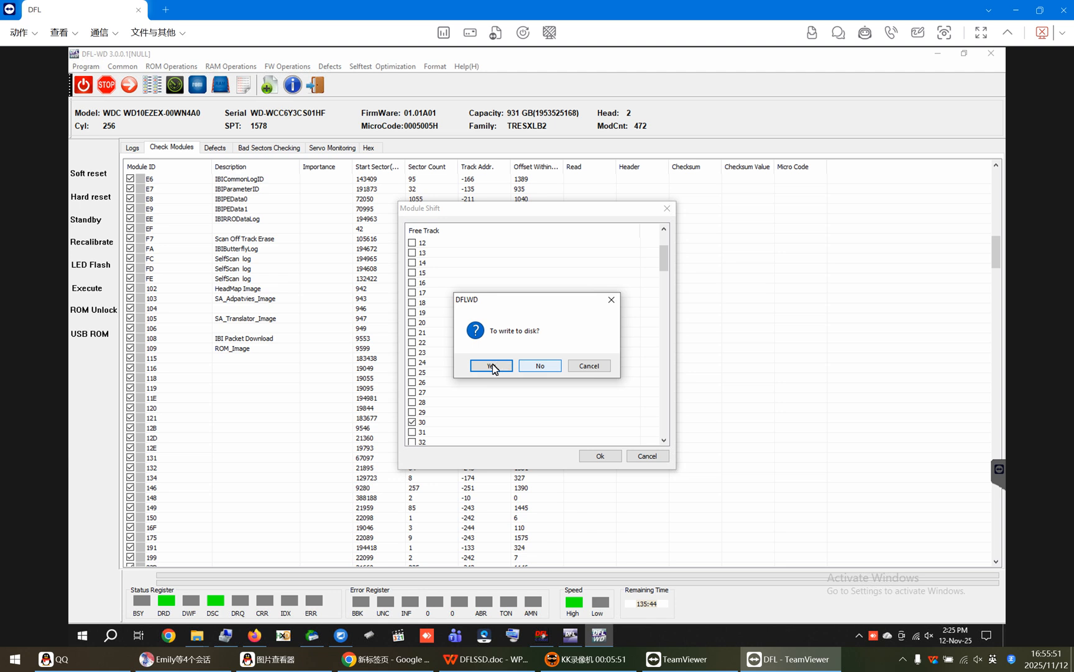
left_click(491, 367)
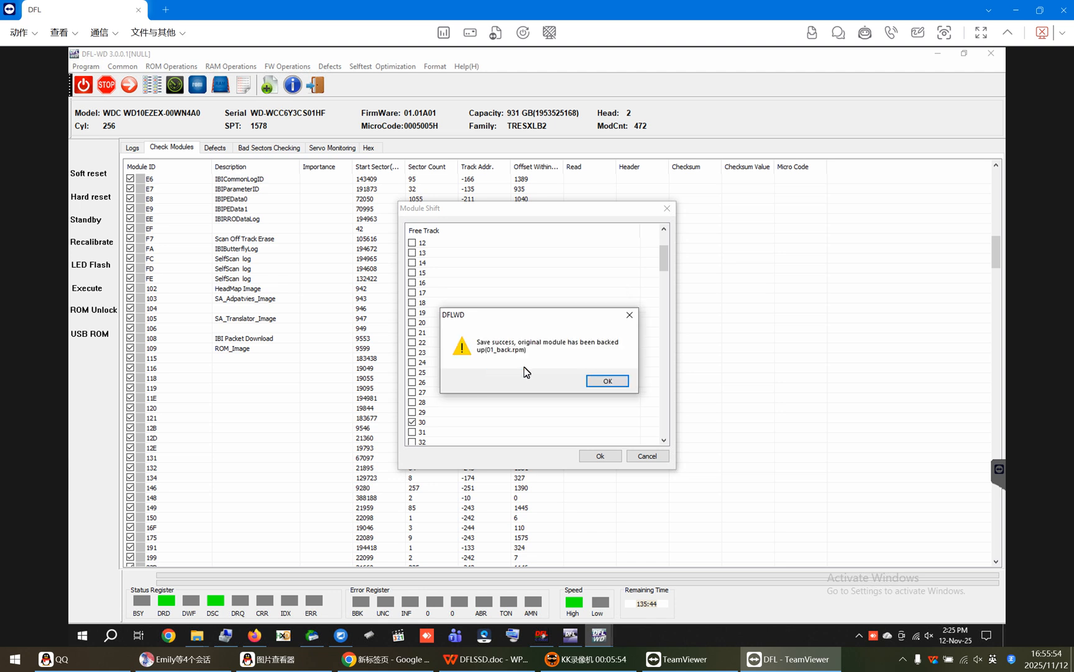
left_click(607, 380)
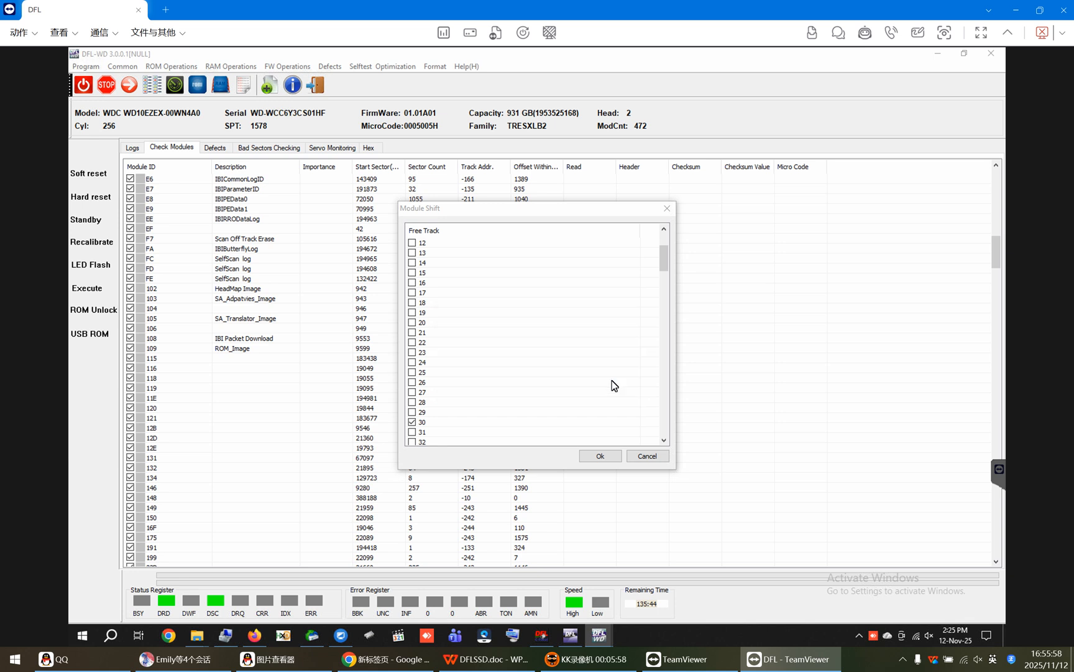
left_click(667, 209)
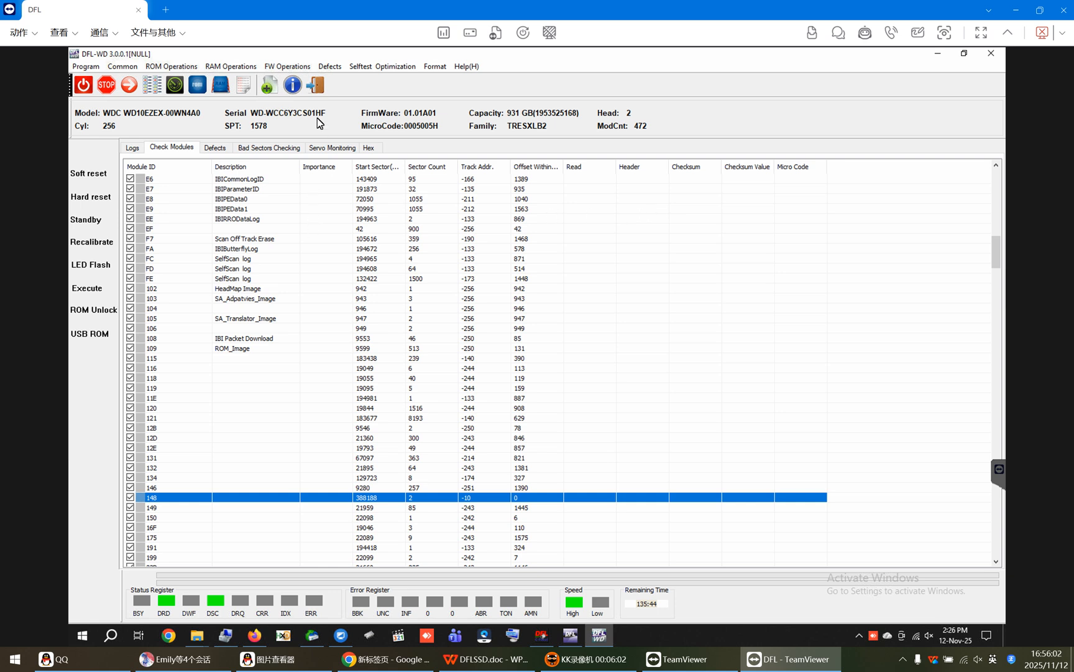
- Exit the drive session and reopen the drive in Normal mode under the WDC Marvell family
left_click(317, 85)
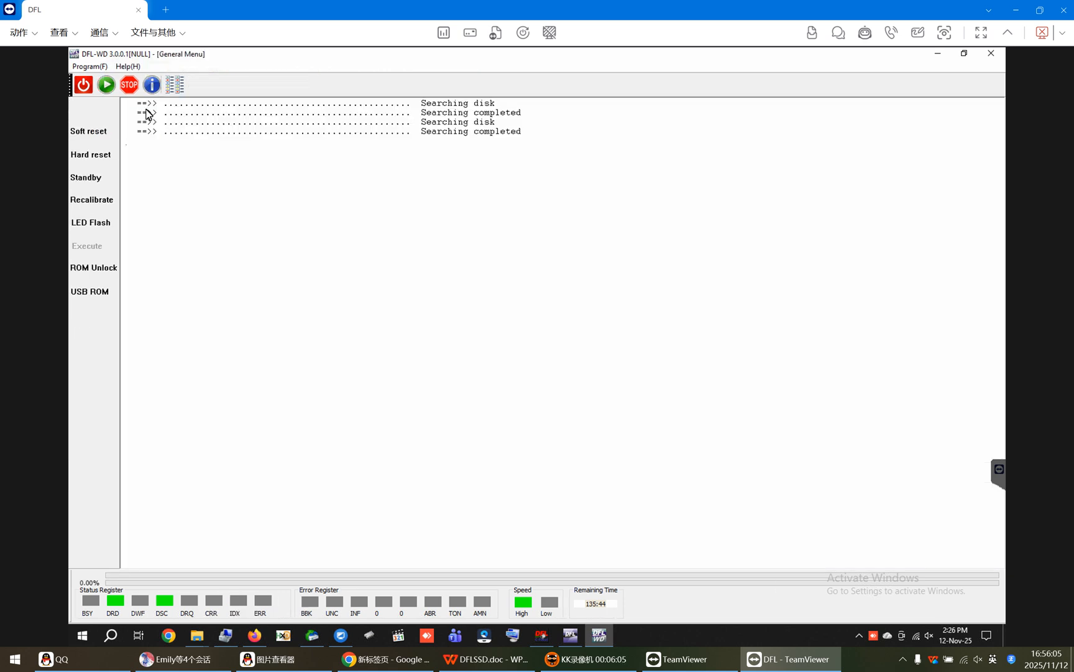
left_click(106, 85)
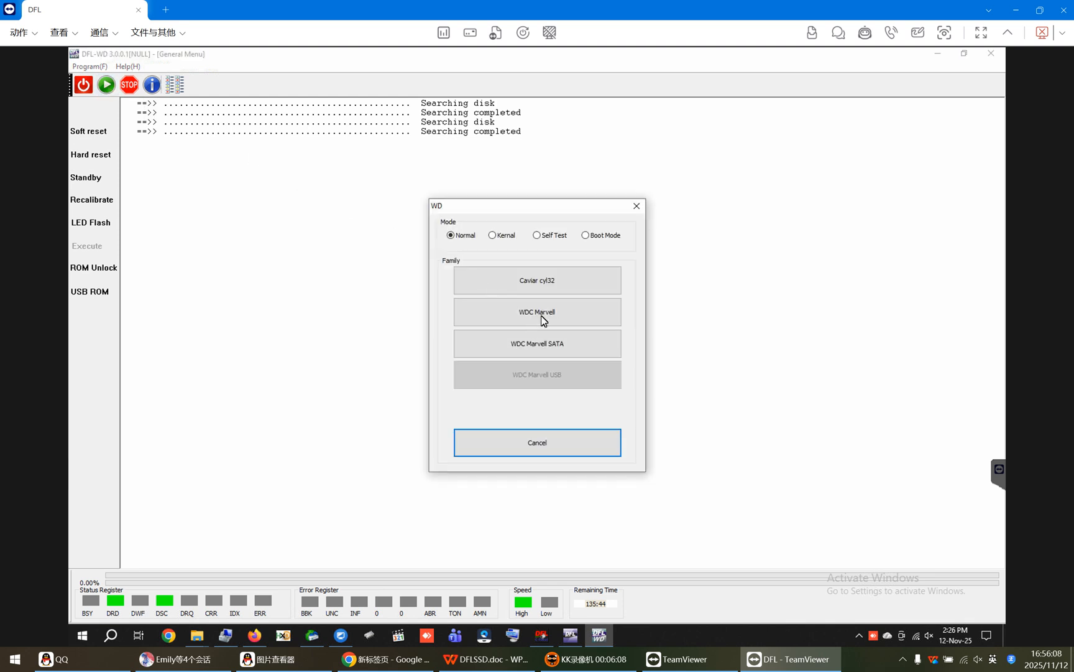
left_click(543, 320)
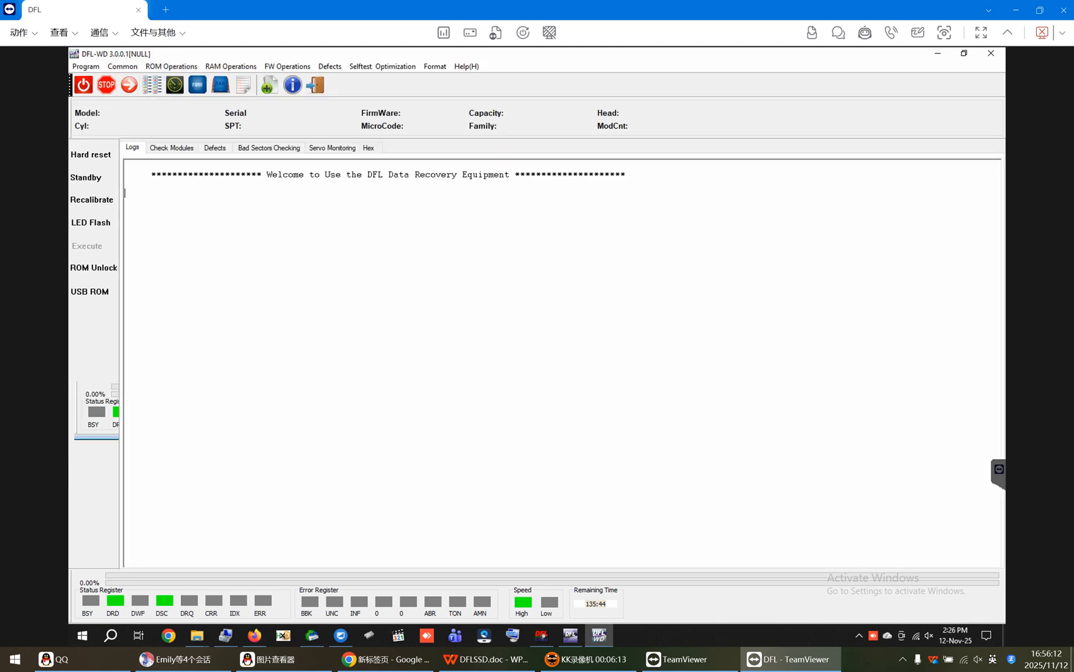
- Get the factory details automatically, accept them, and keep F:\DFLTask\ as the firmware save path to initialize the drive
left_click(610, 485)
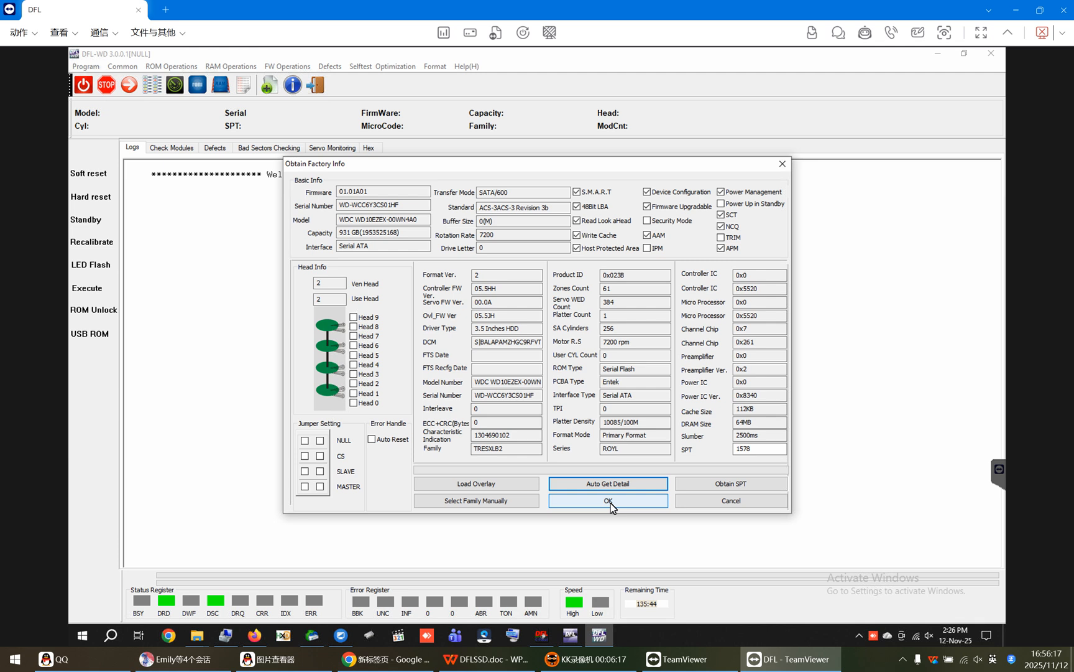
left_click(610, 502)
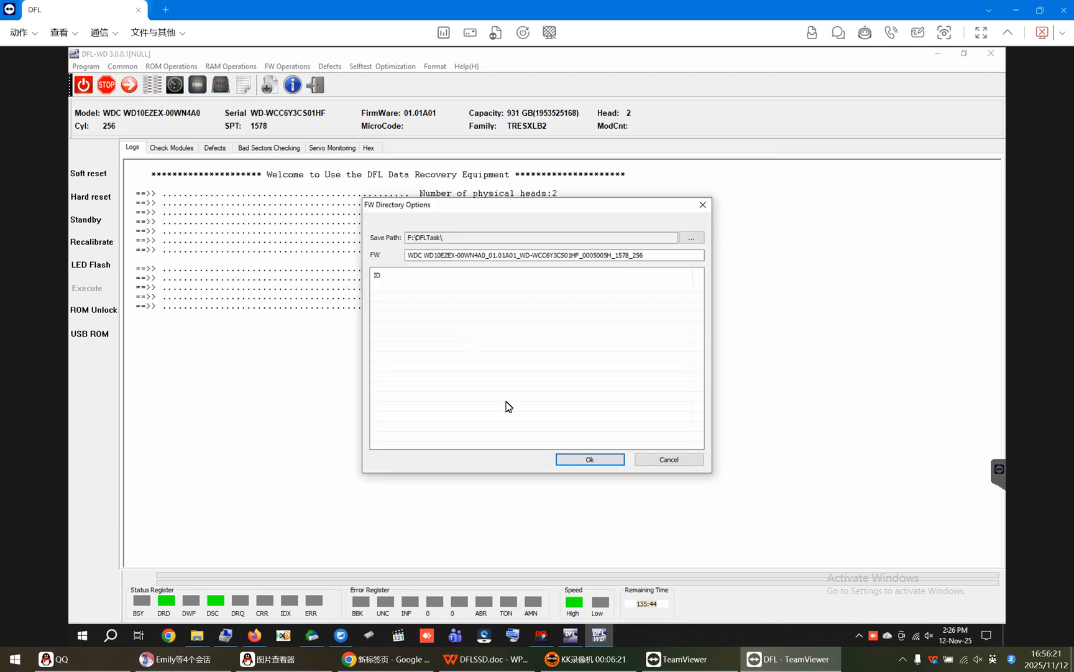
left_click(590, 461)
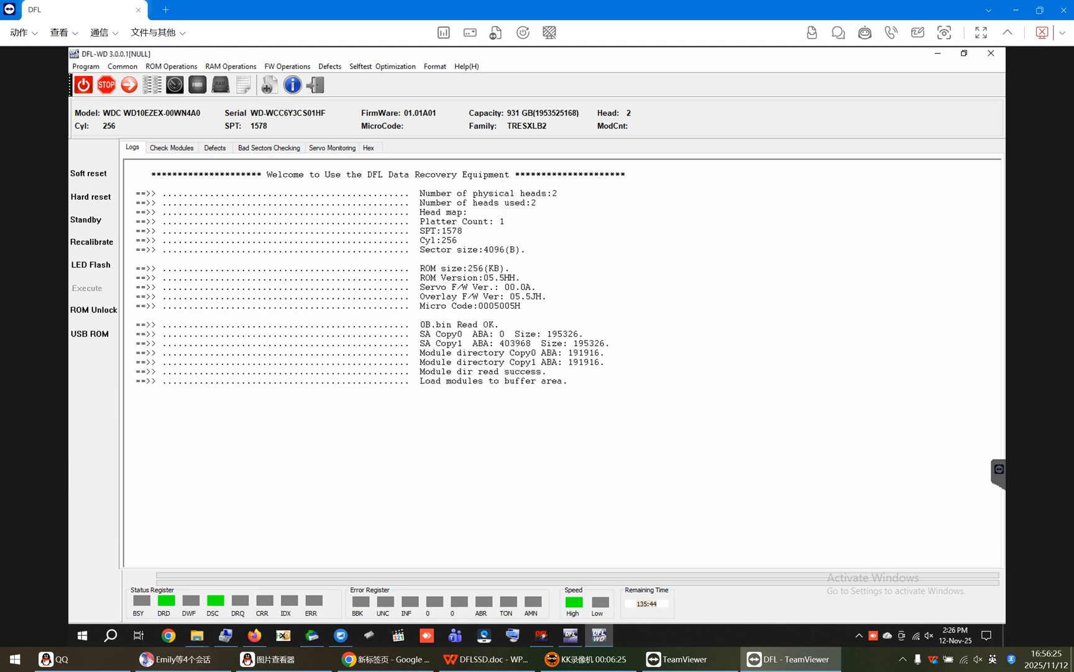
- Show the list of firmware modules, sort it by module ID in ascending order and select module 148
left_click(169, 149)
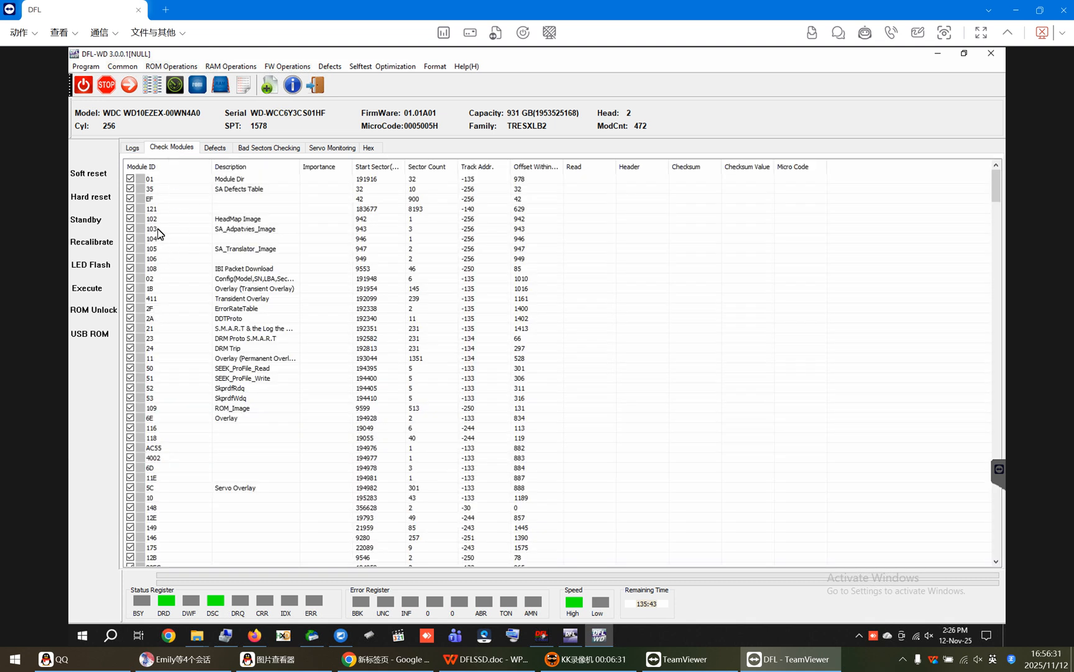
left_click(143, 166)
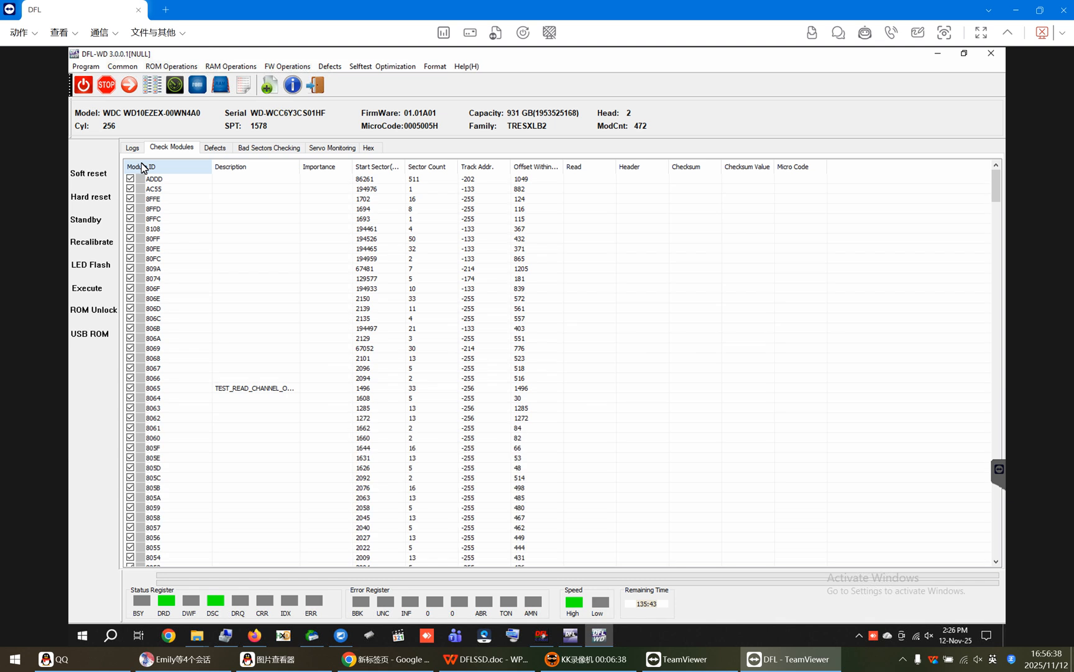
left_click(144, 166)
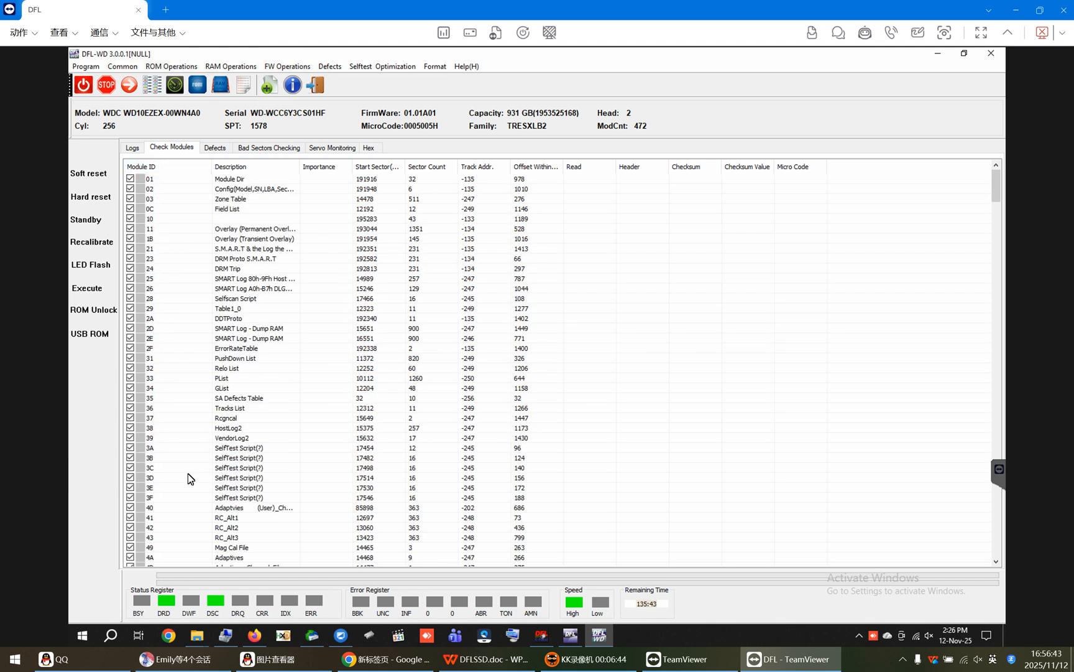
scroll(190, 479, "down", 3)
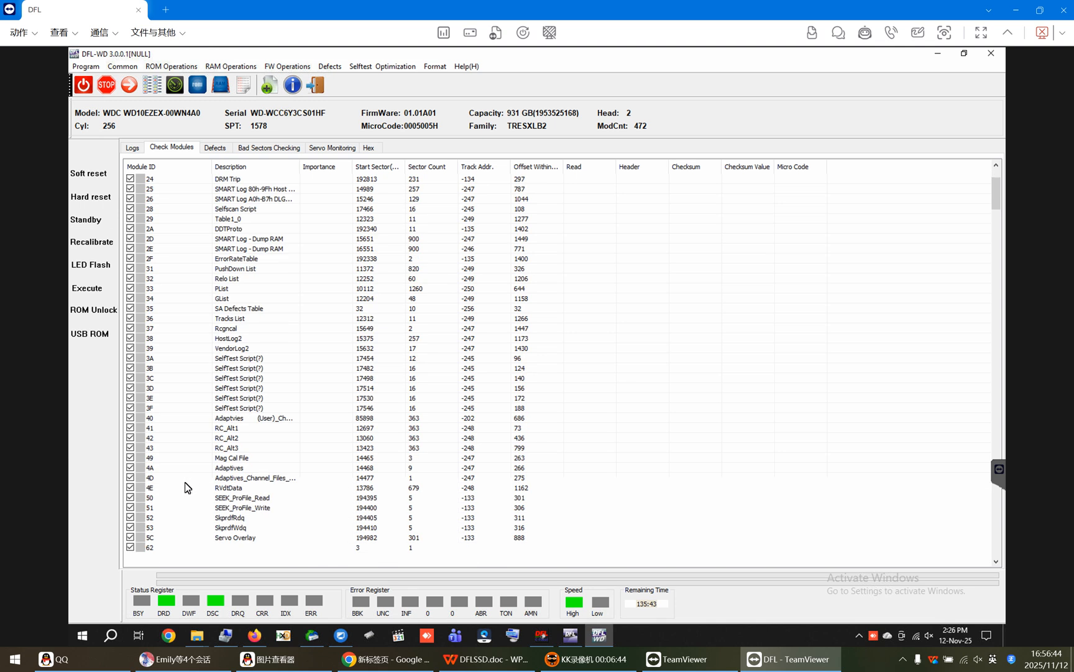
scroll(184, 484, "down", 8)
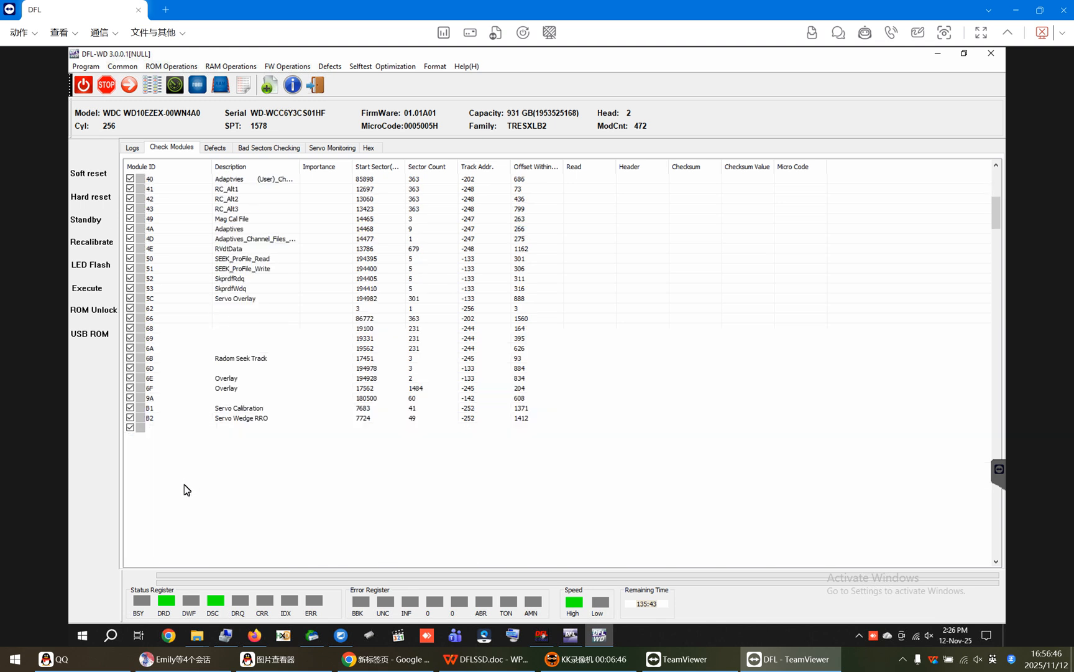
scroll(184, 484, "down", 13)
scroll(184, 484, "down", 3)
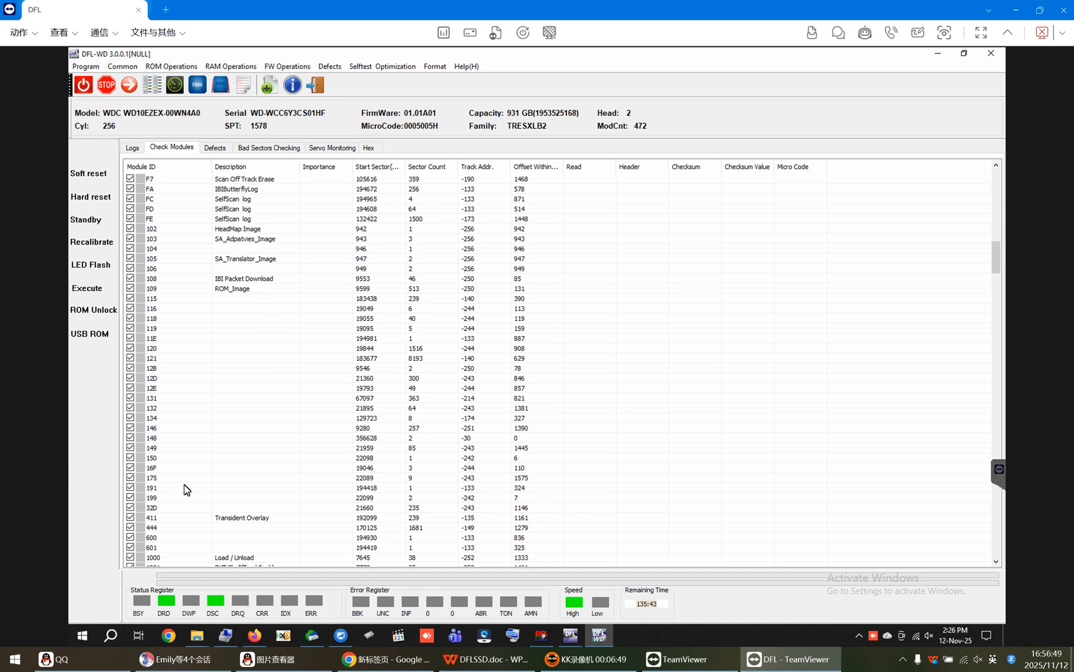
left_click(175, 438)
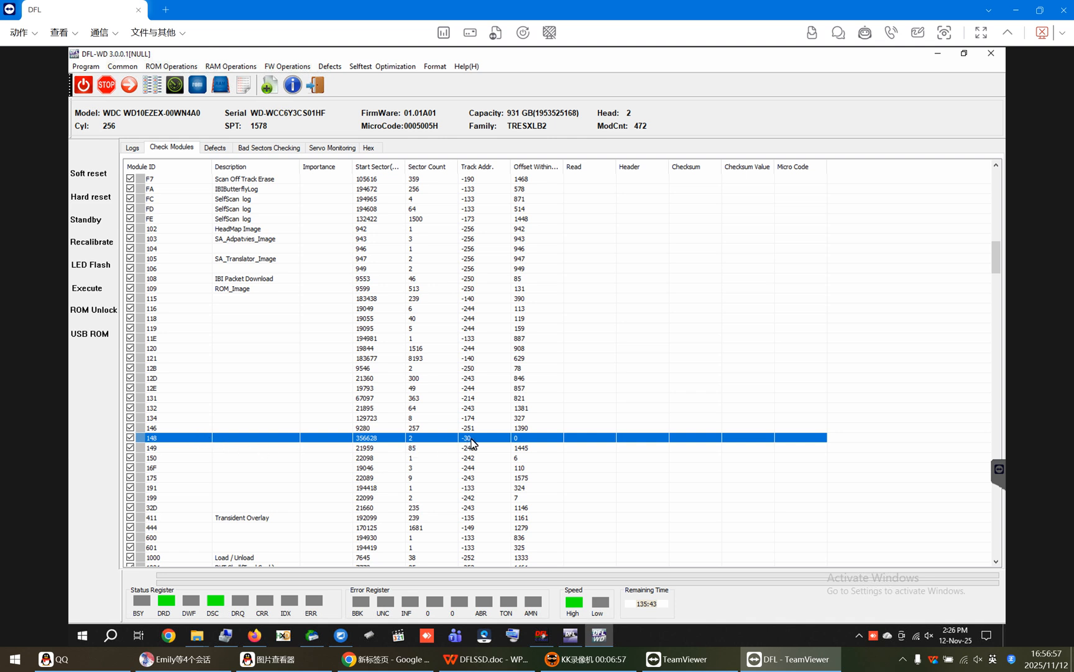
- Try to open module 148 directly, and read its Copy 1 by ABA
double_click(188, 440)
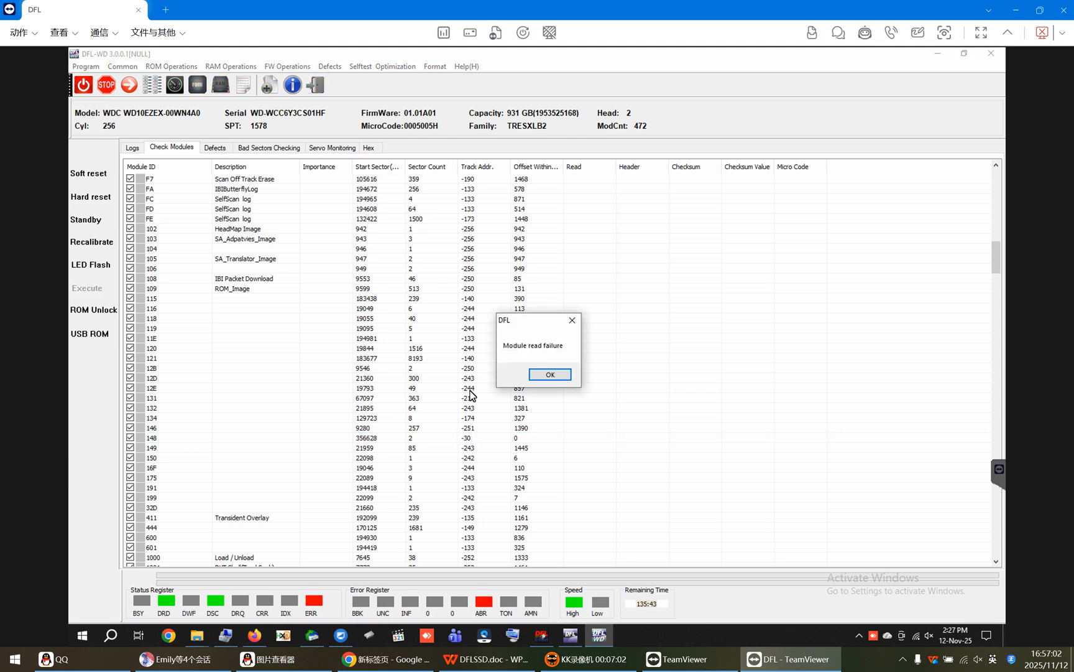
left_click(548, 375)
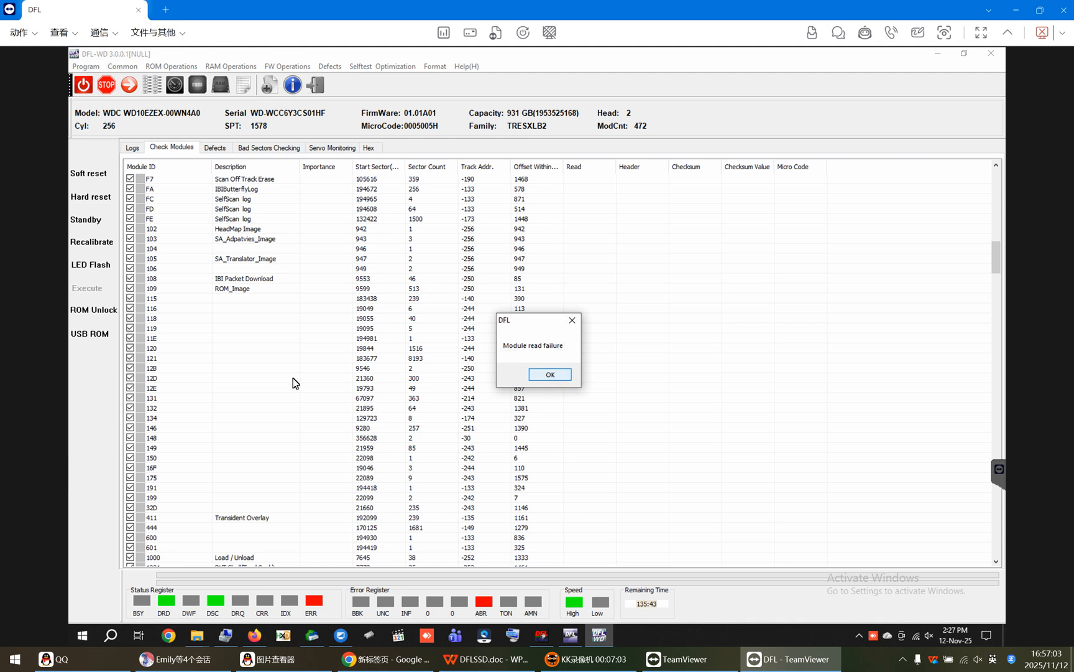
right_click(172, 442)
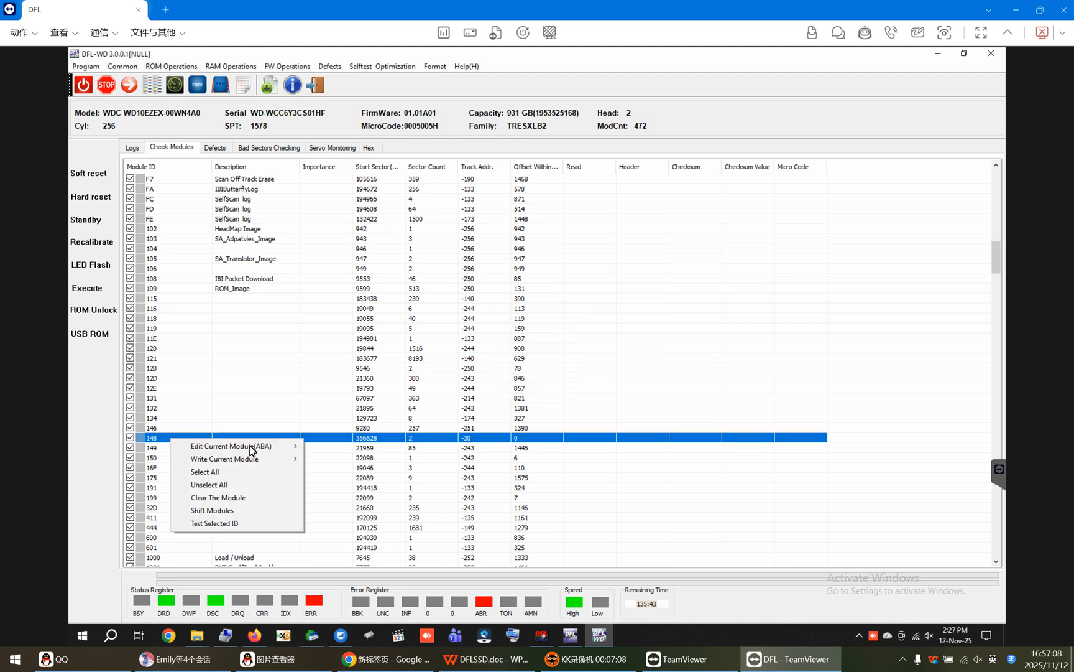
mouse_move(261, 447)
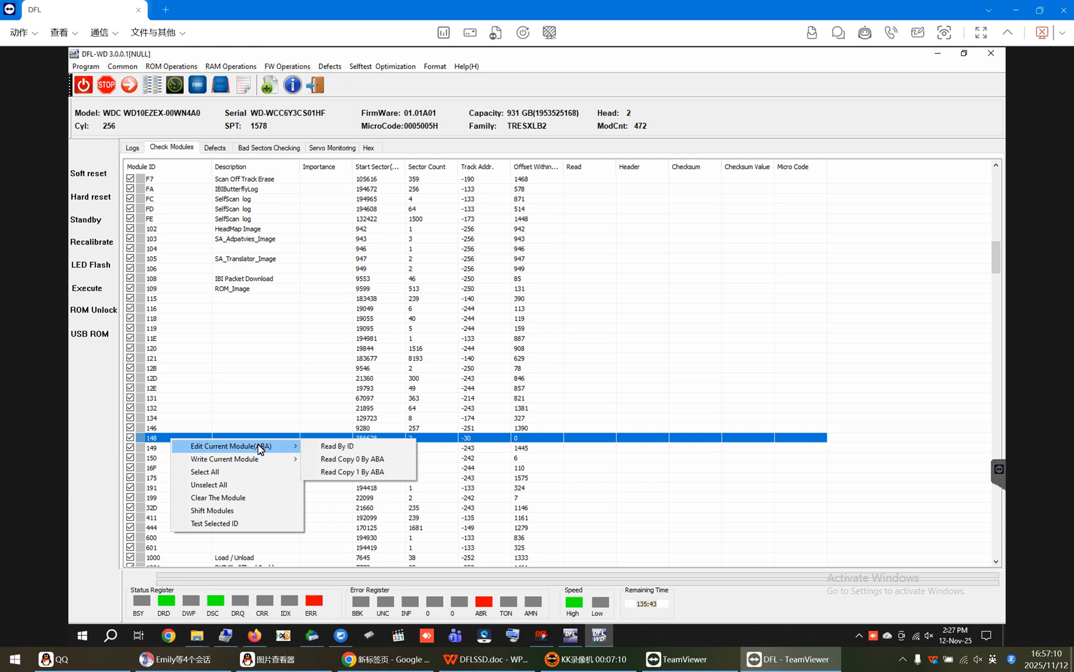
left_click(351, 474)
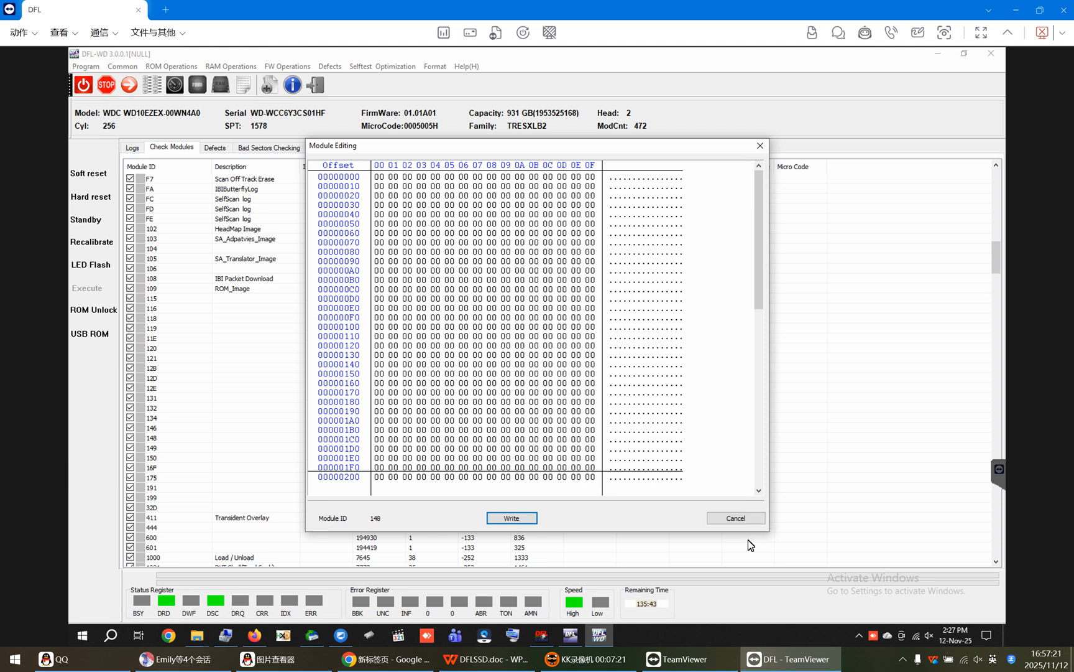
- Read Copy 0 of module 148 by ABA and close the module editor without writing
left_click(178, 441)
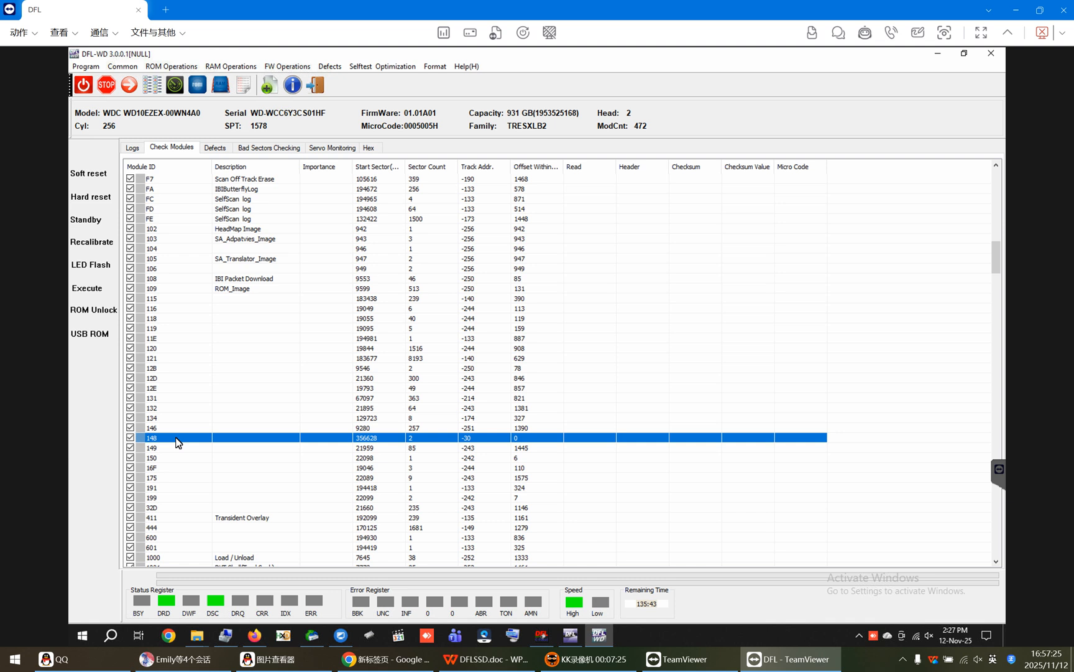
right_click(178, 441)
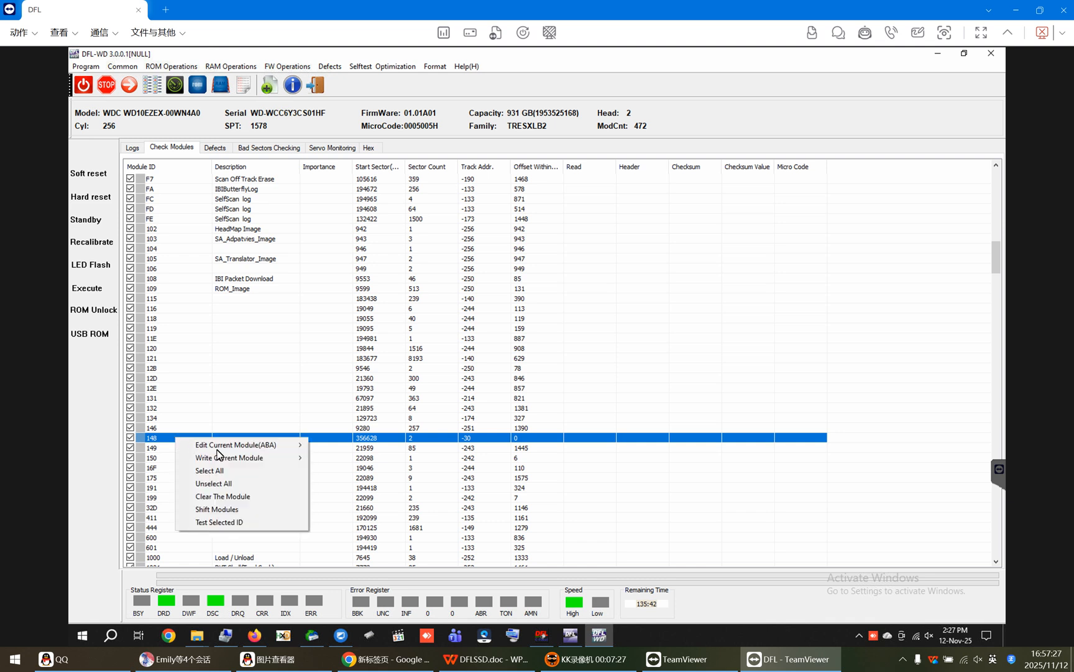
mouse_move(237, 447)
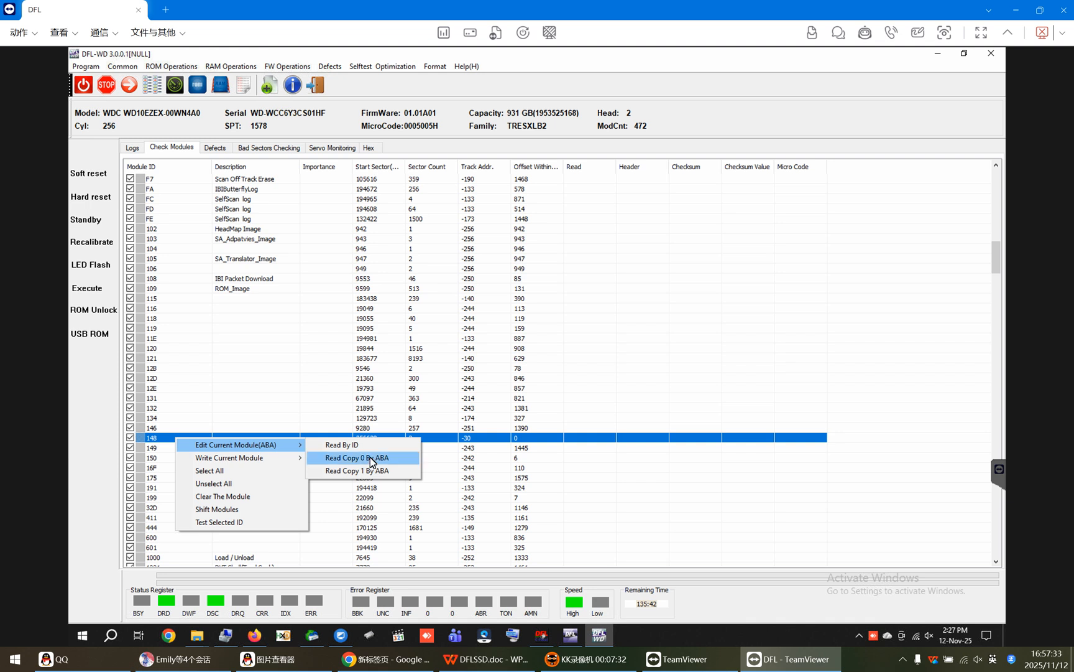
left_click(357, 458)
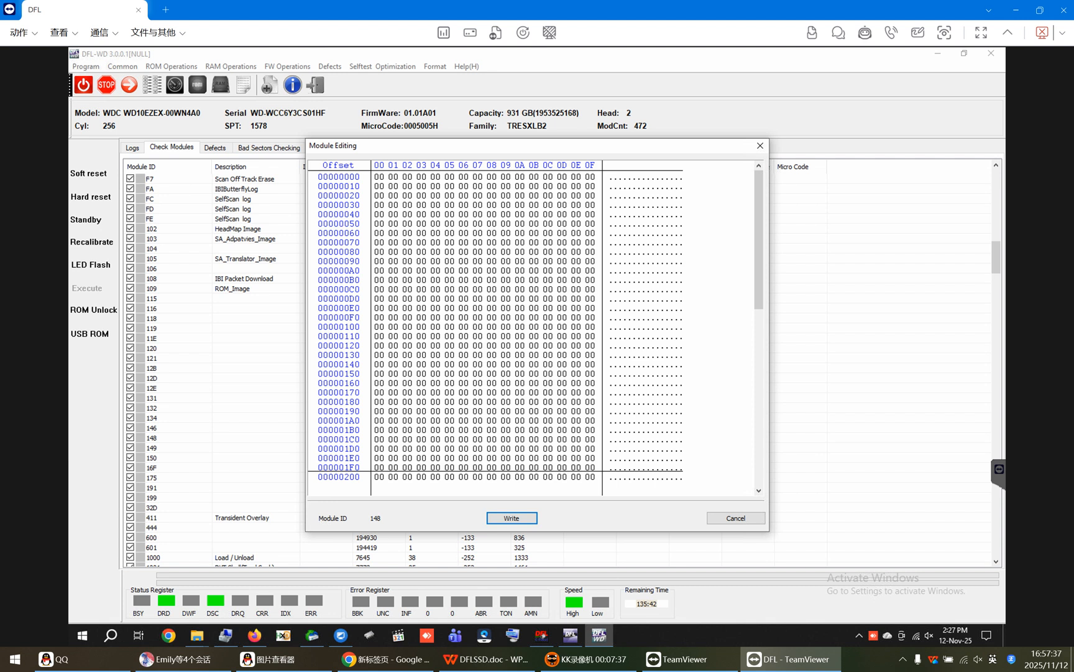
left_click(761, 147)
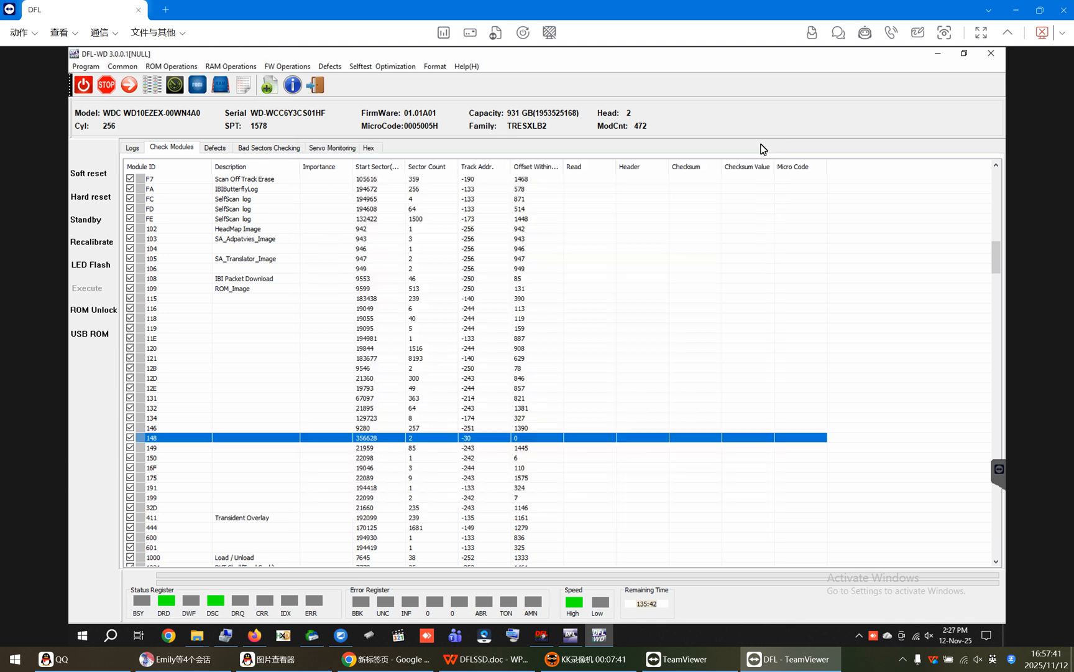
- Open module 148 for editing, select all of its data and start replacing the selection from a file
double_click(171, 438)
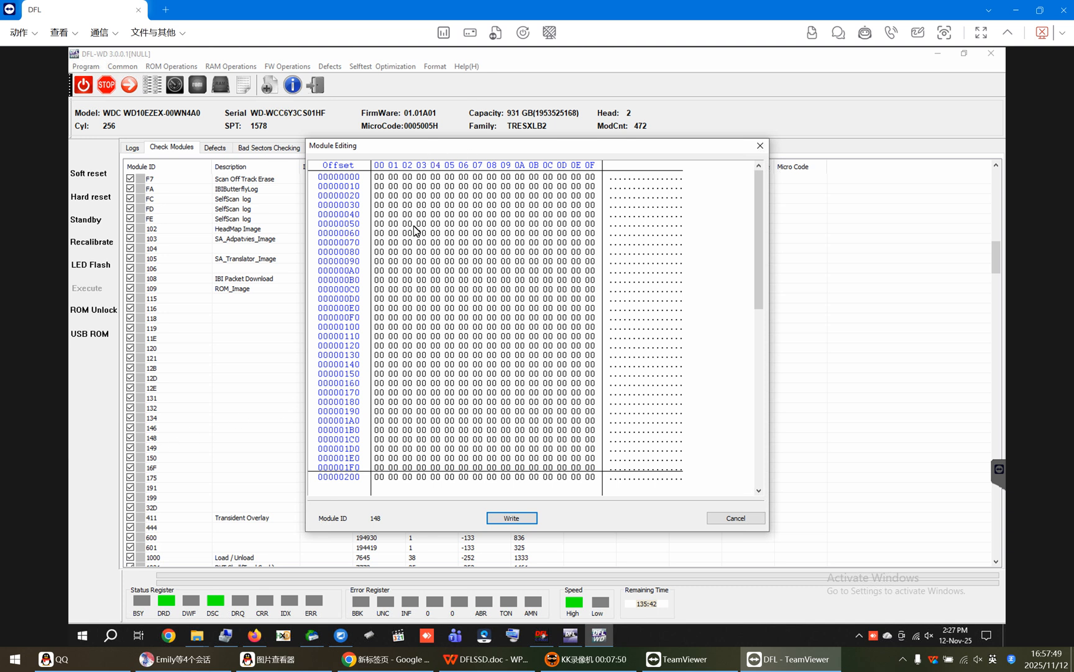
right_click(444, 268)
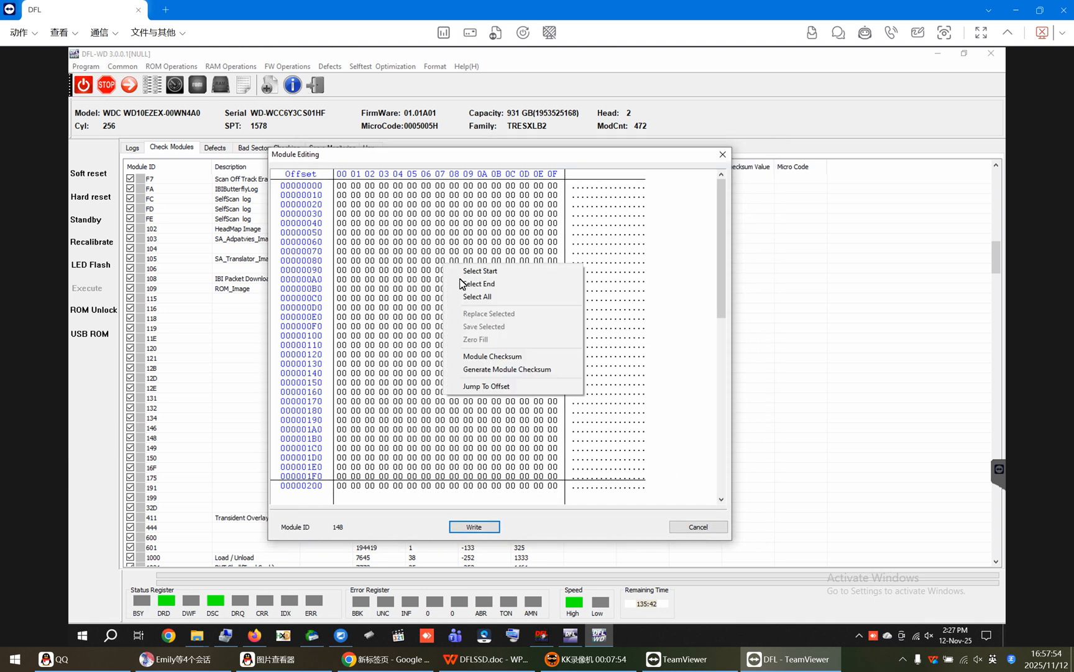
left_click(486, 299)
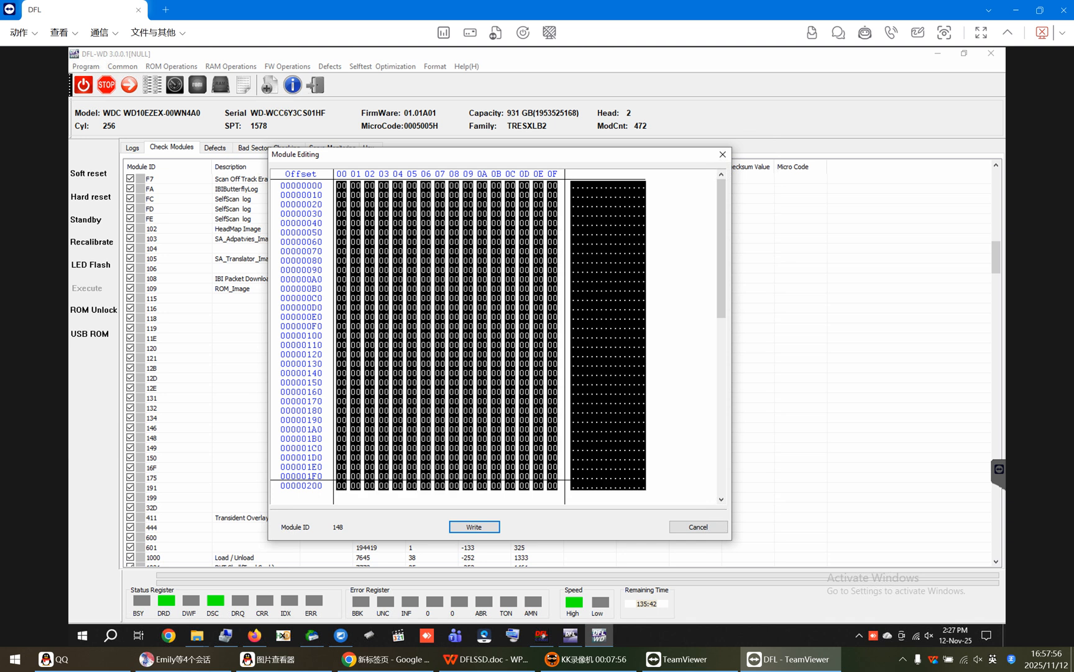
right_click(419, 301)
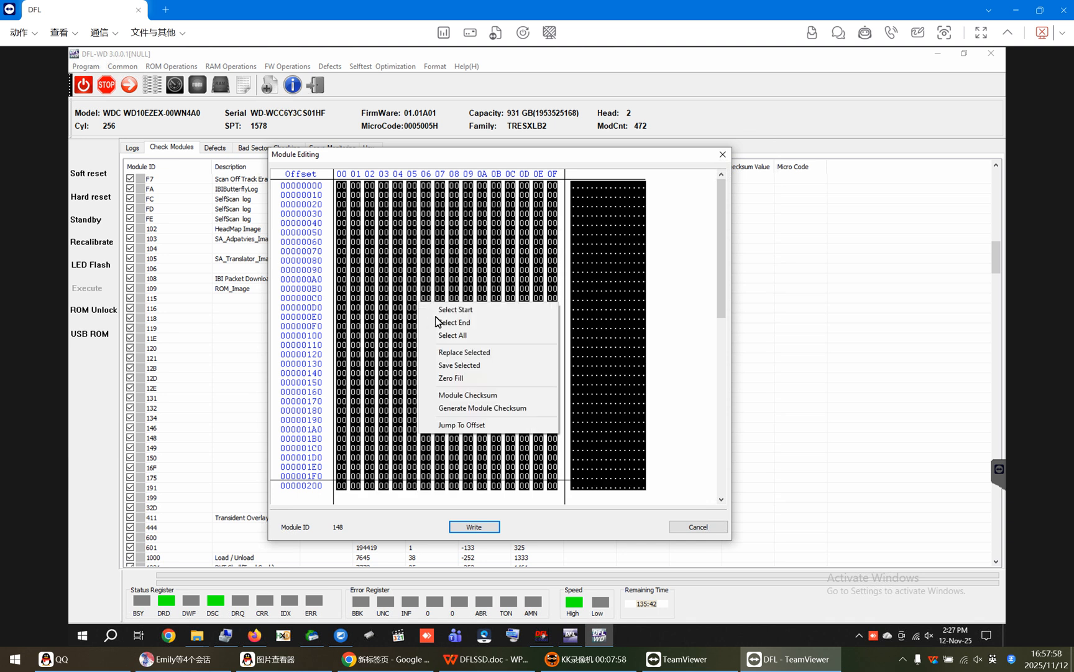
left_click(468, 352)
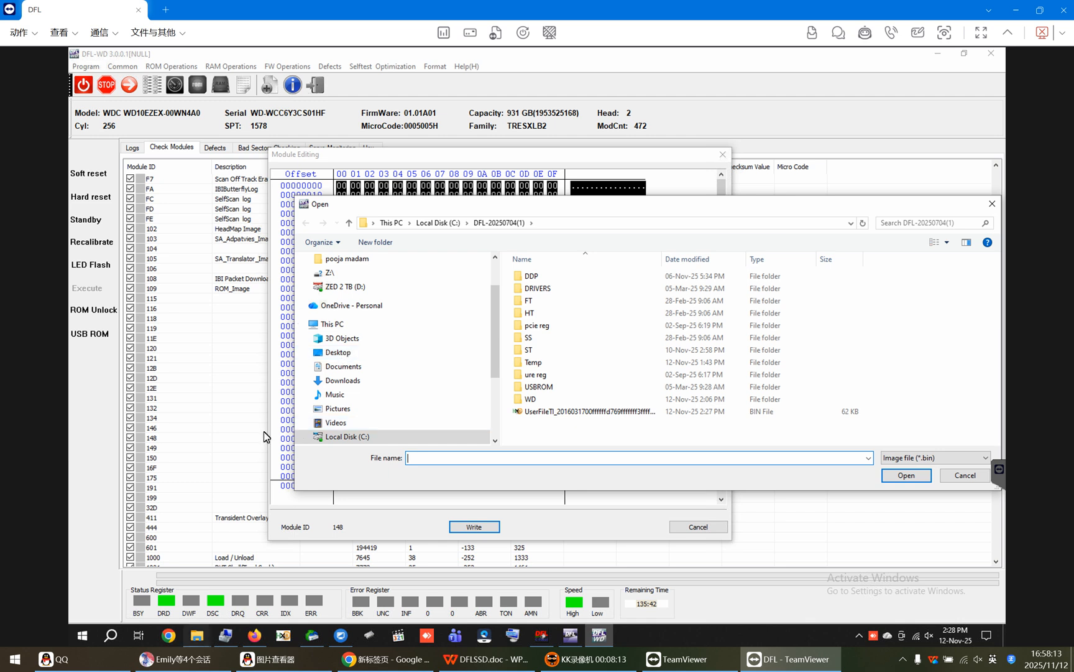
- Browse to the Modules\Copy 0 folder of the WD10EZEX-08WN4A0 backup under TRESXLB2 and list all file types
left_click(197, 635)
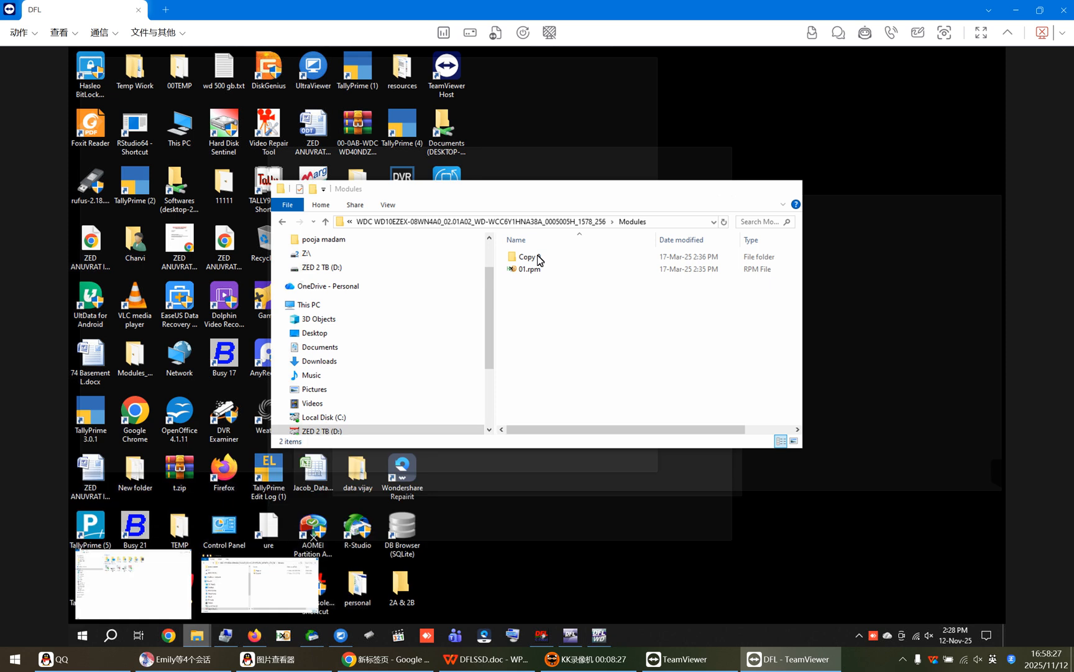
left_click(539, 260)
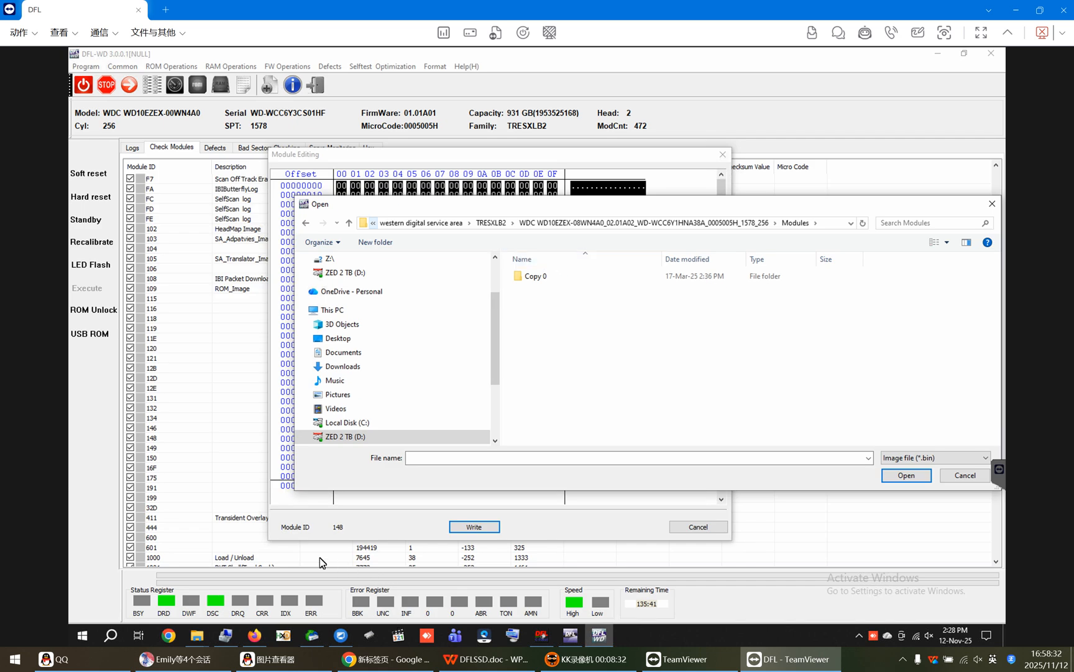
double_click(543, 278)
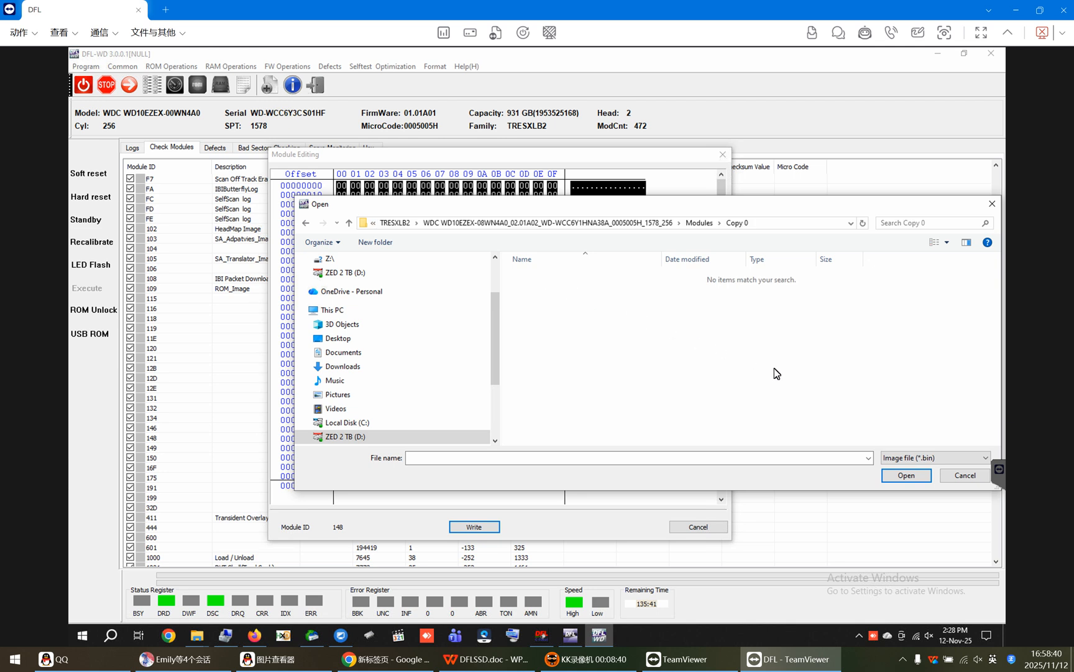
left_click(919, 456)
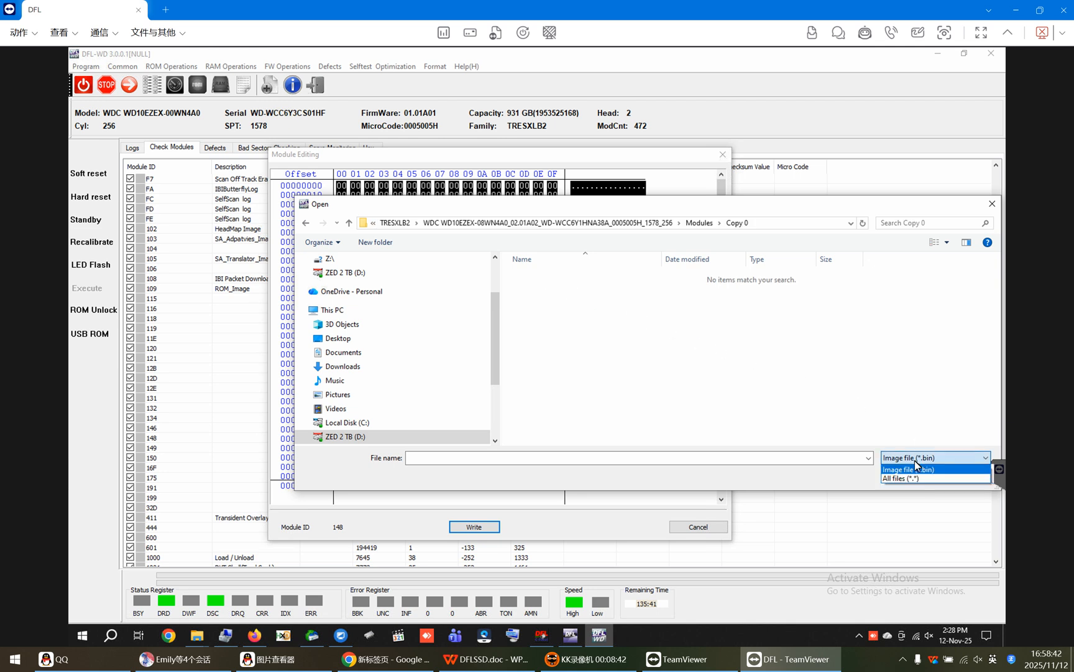
left_click(904, 479)
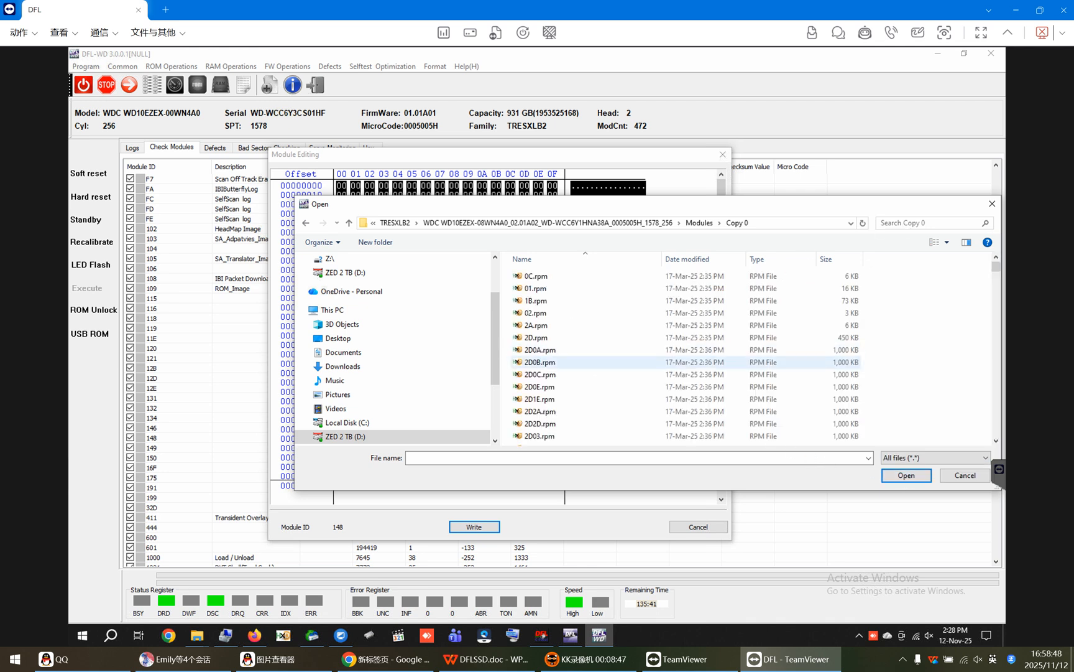
- Search the Copy 0 folder for 148 and load 148.rpm as the replacement data for module 148
left_click(920, 222)
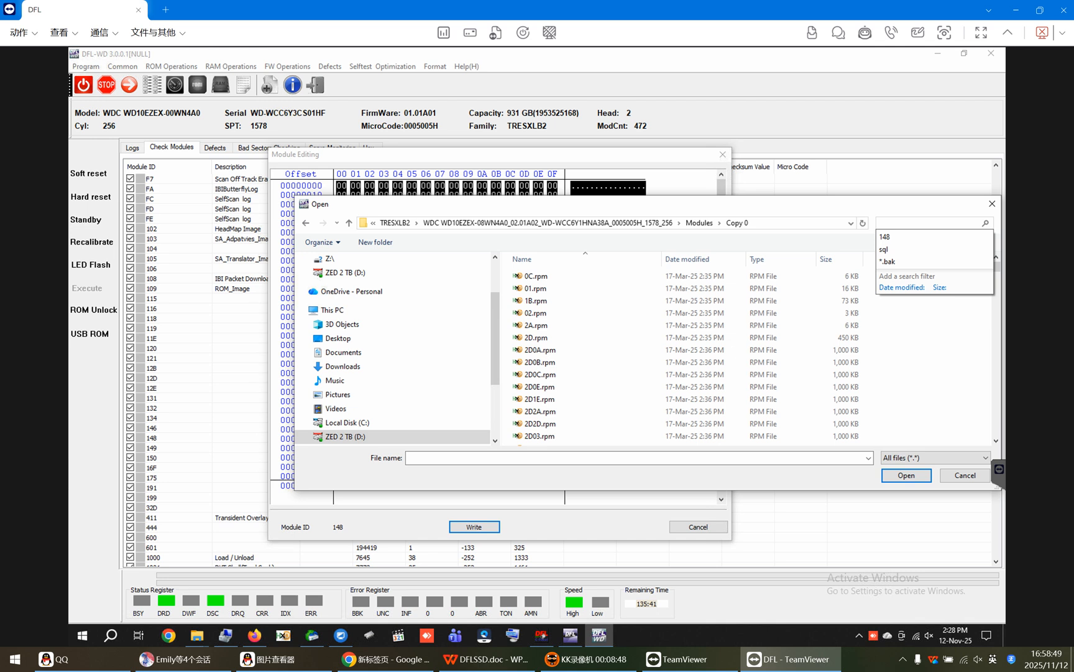
left_click(891, 237)
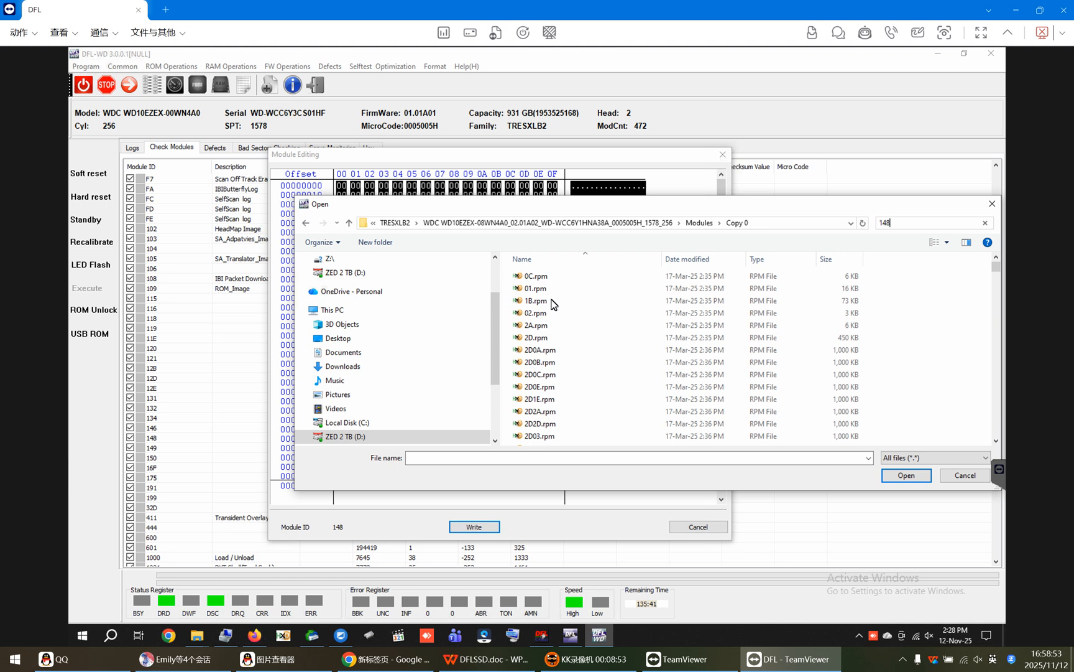
left_click(918, 221)
key("Return")
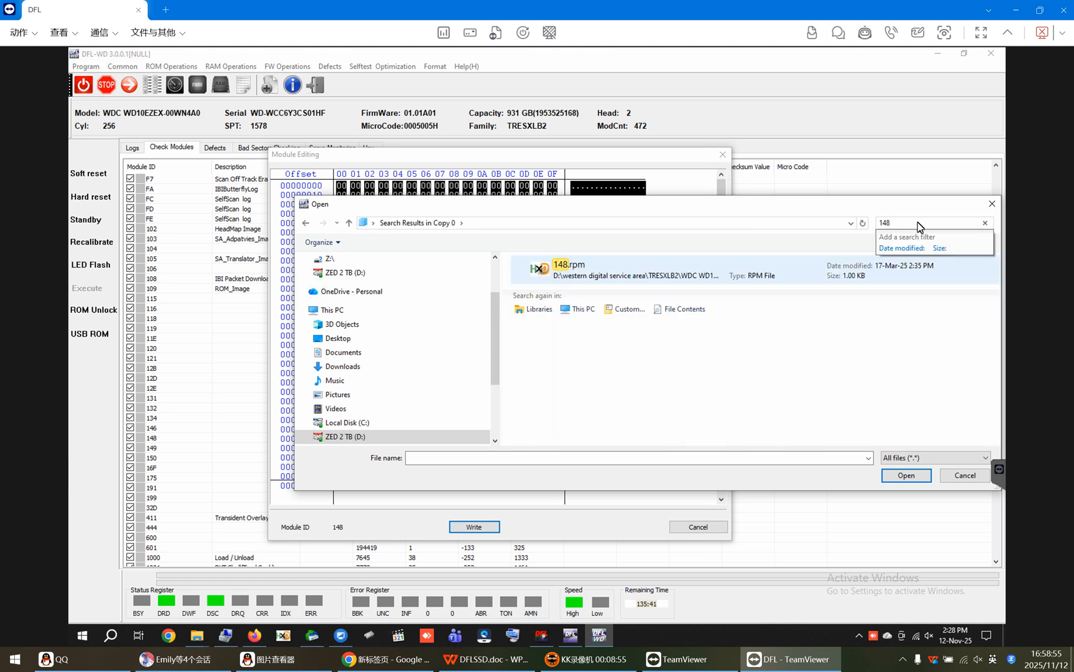
double_click(603, 268)
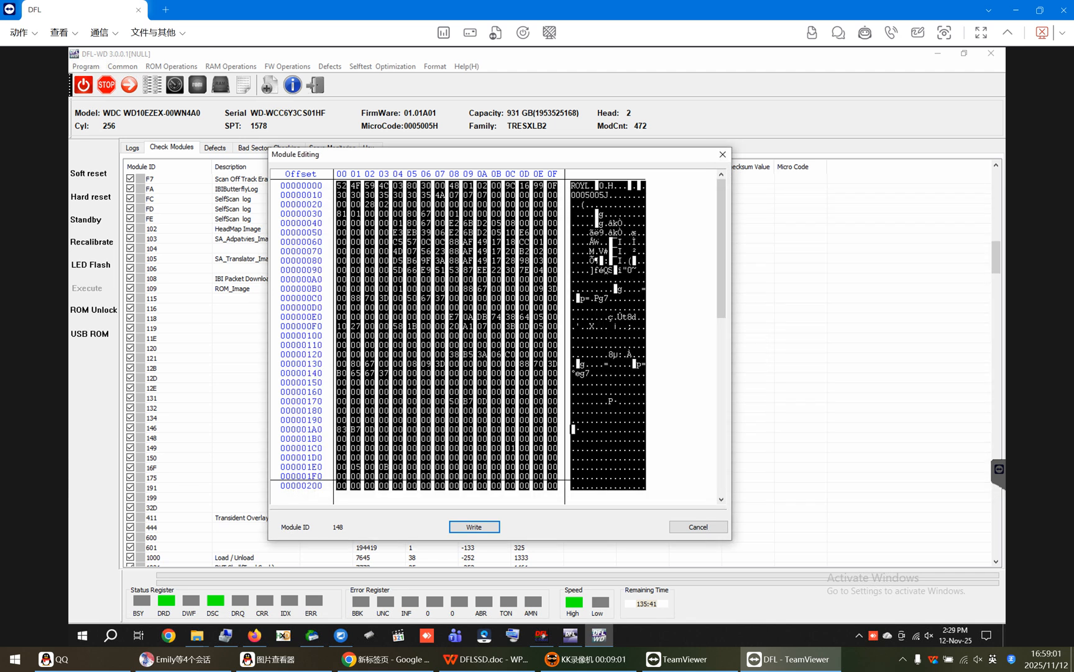
- Select all of module 148's loaded donor data and generate a new module checksum for it
left_click(441, 289)
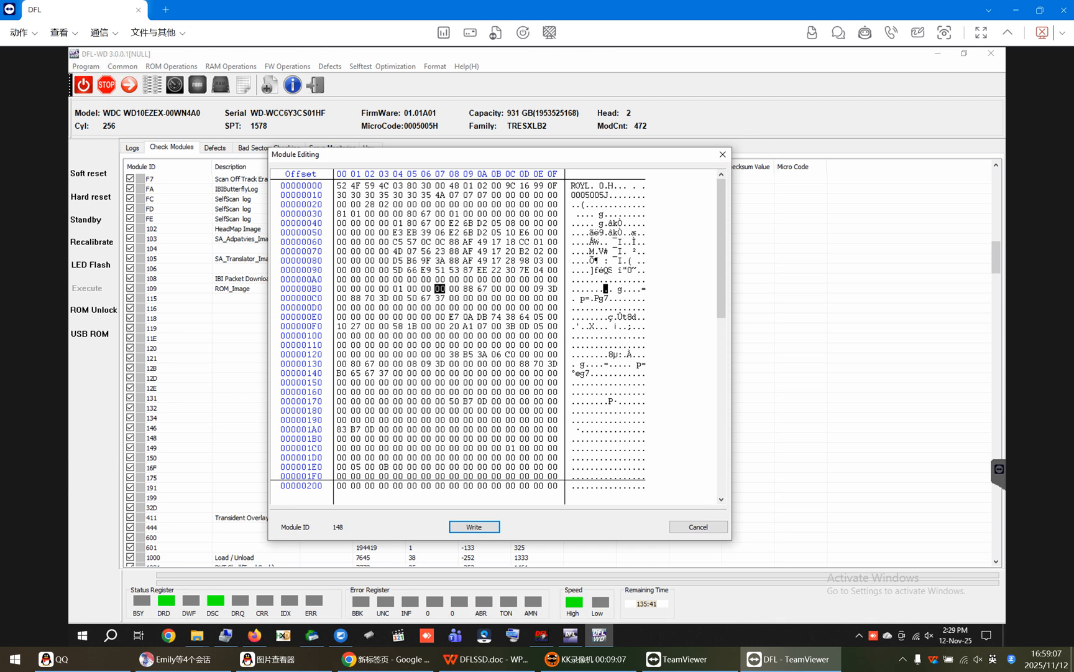
right_click(458, 266)
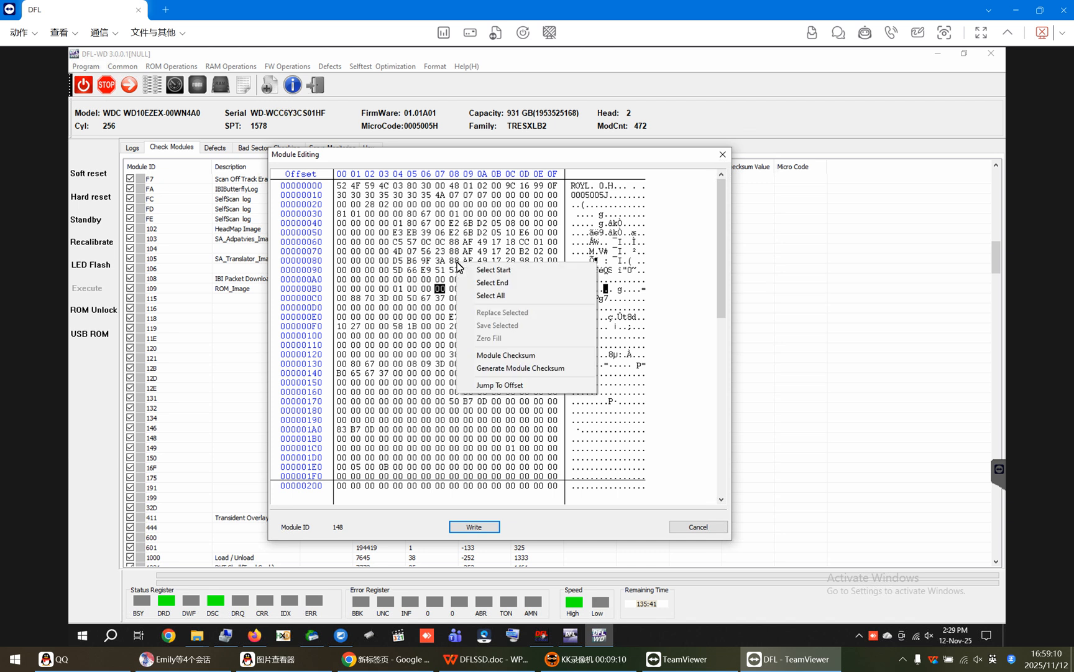
left_click(499, 296)
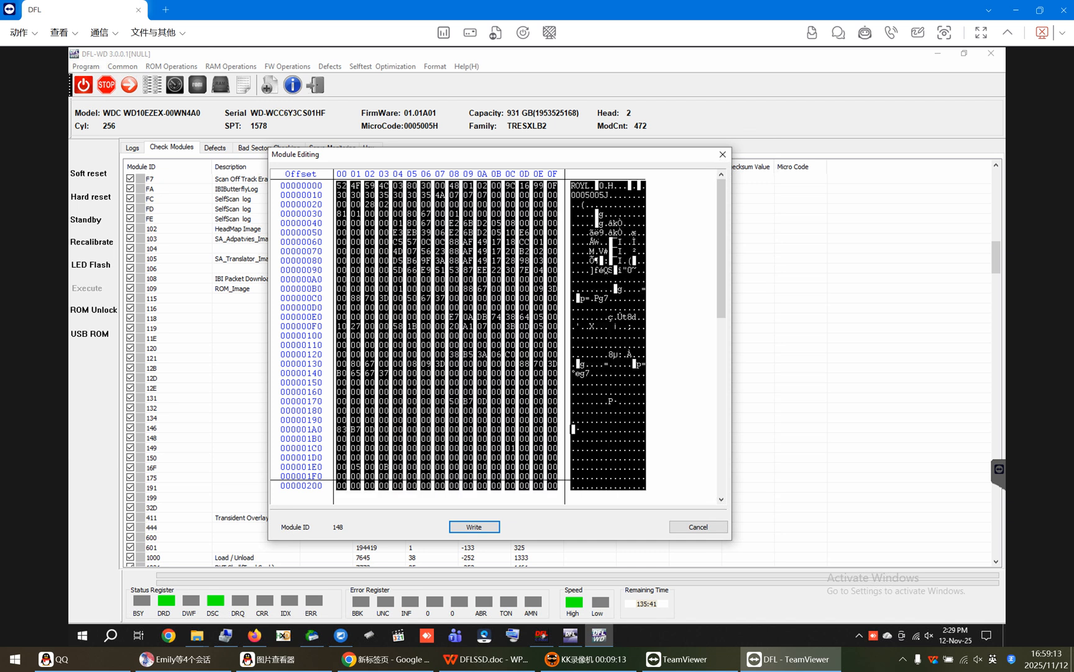
right_click(470, 287)
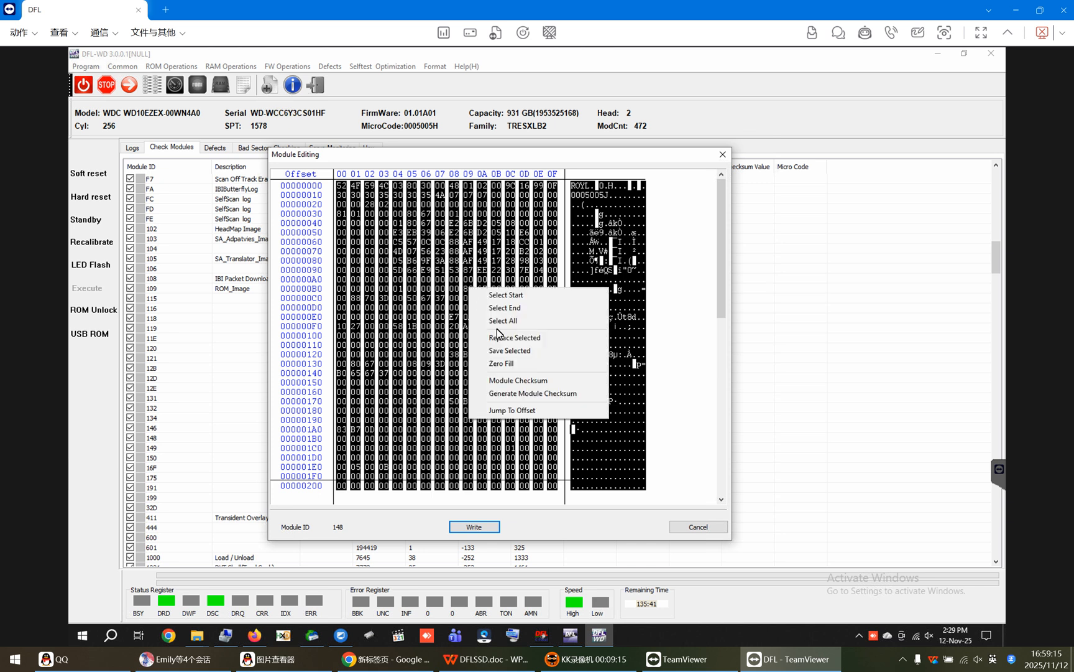
left_click(542, 394)
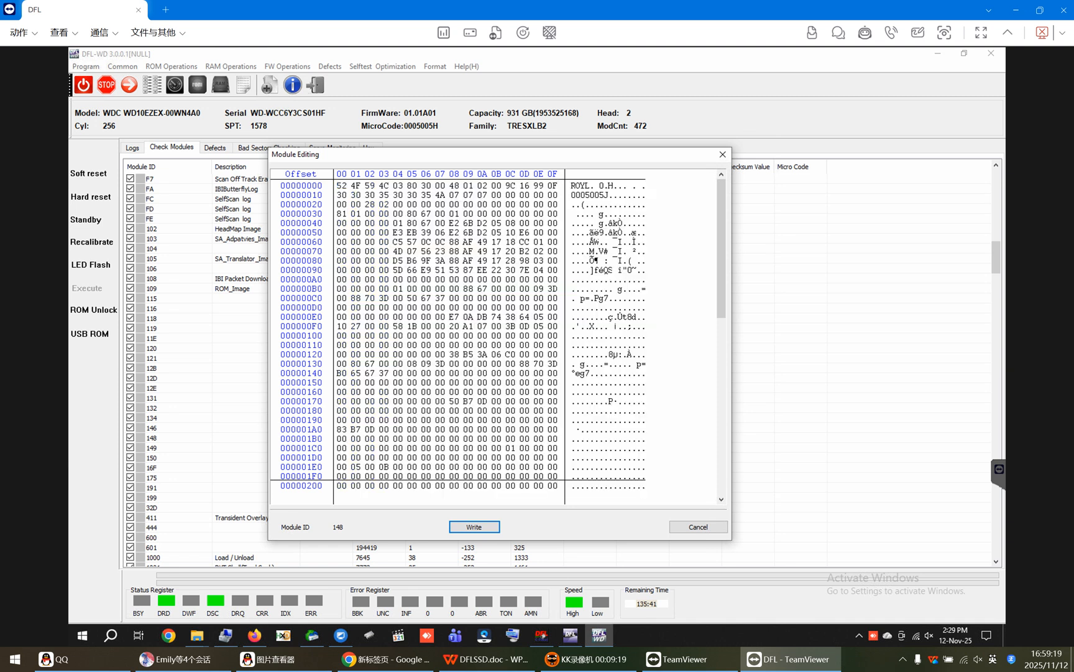
- Verify the module checksum of the edited module 148 data
right_click(458, 342)
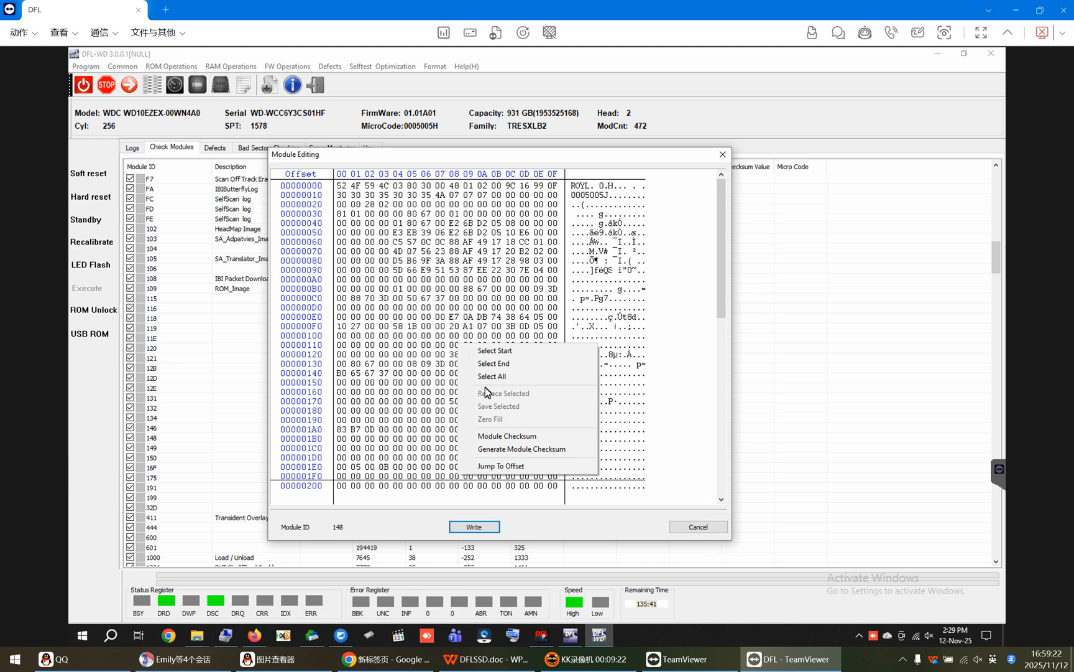
left_click(510, 439)
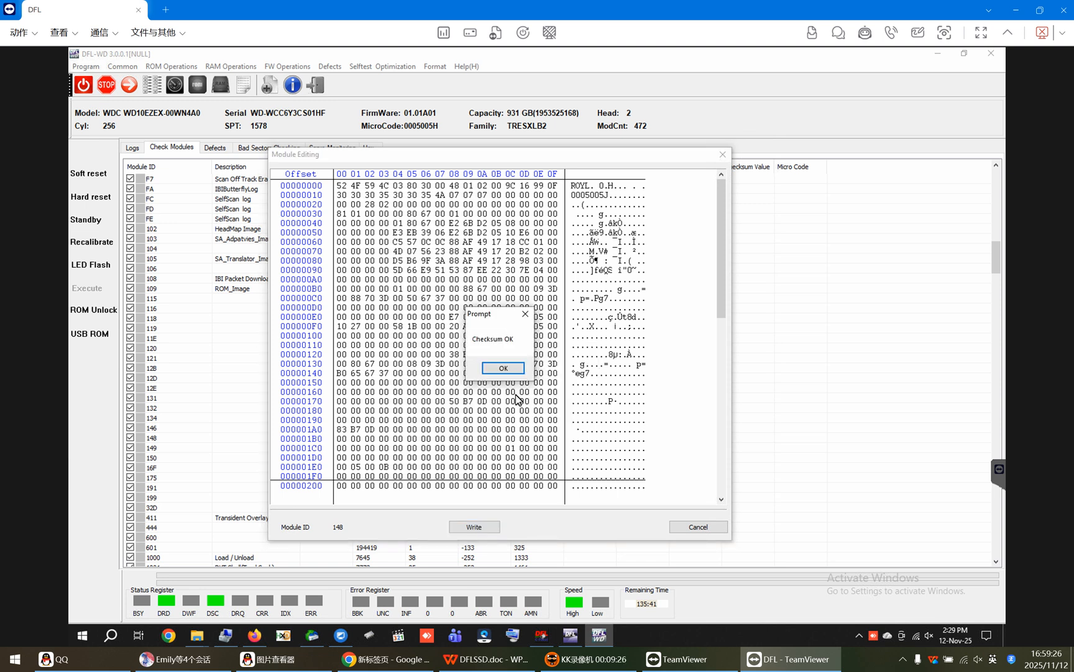
left_click(514, 369)
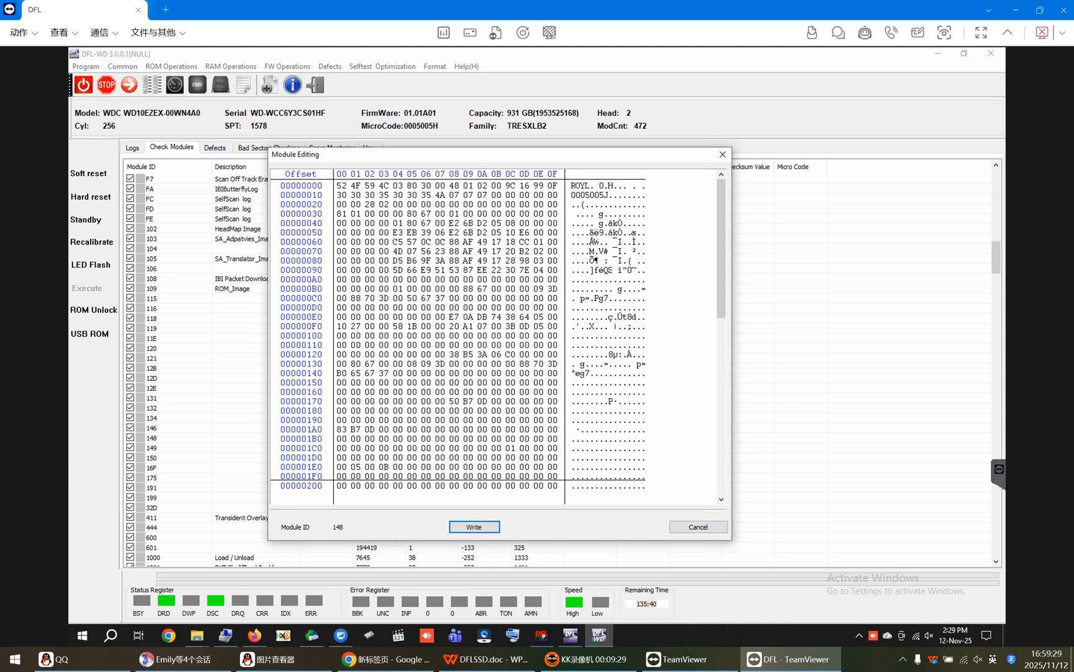
- Write the edited module 148 to disk and confirm the write
left_click(485, 528)
left_click(484, 526)
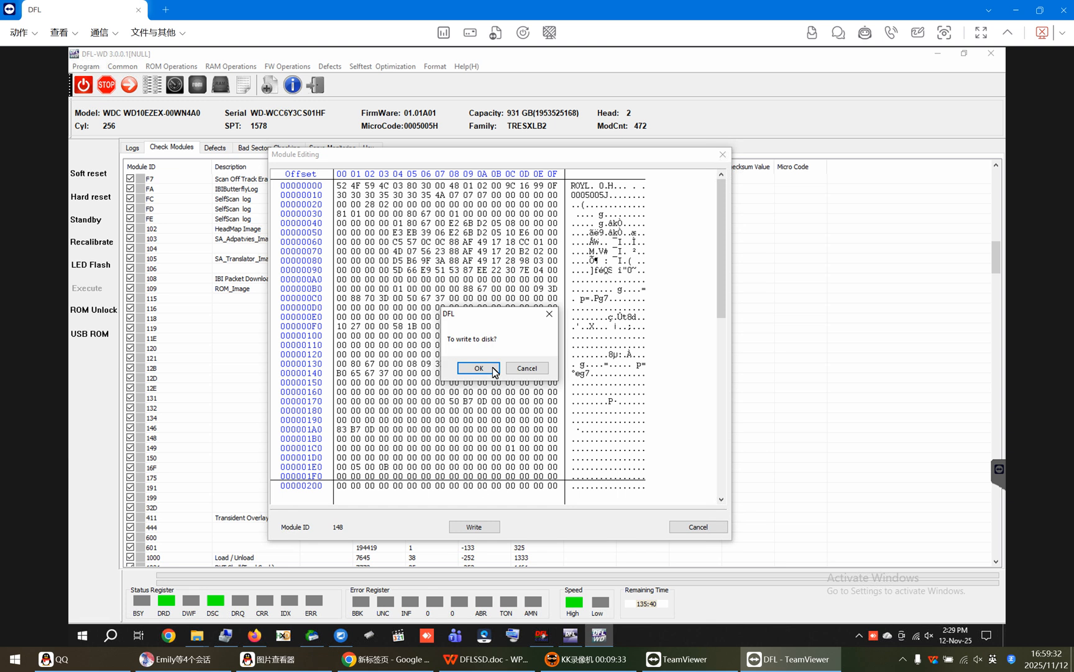
left_click(490, 369)
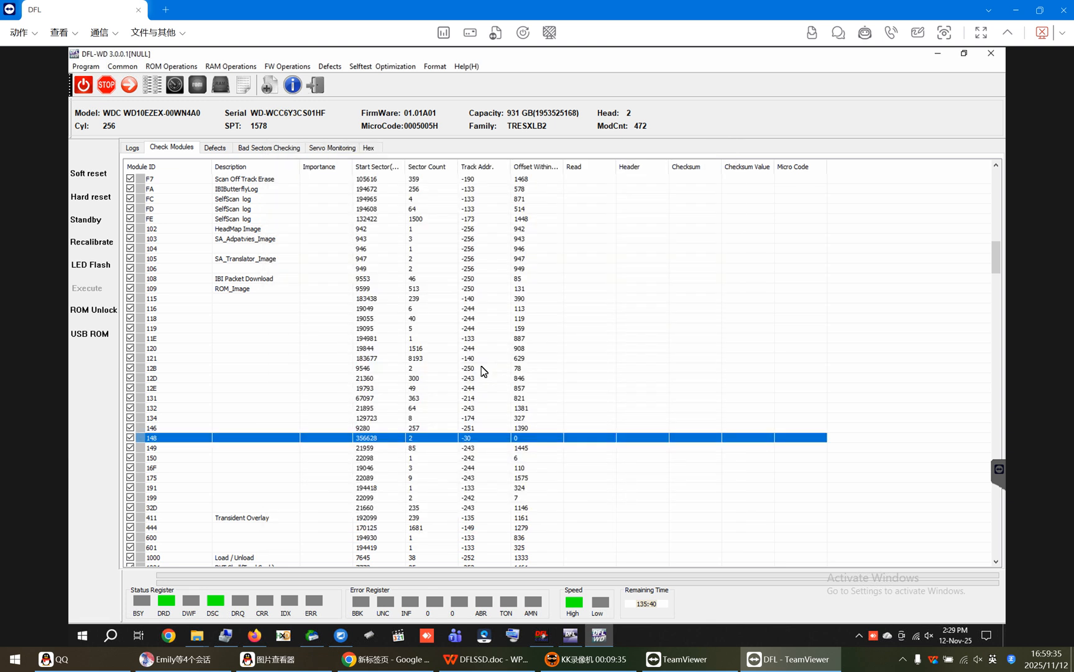
left_click(545, 375)
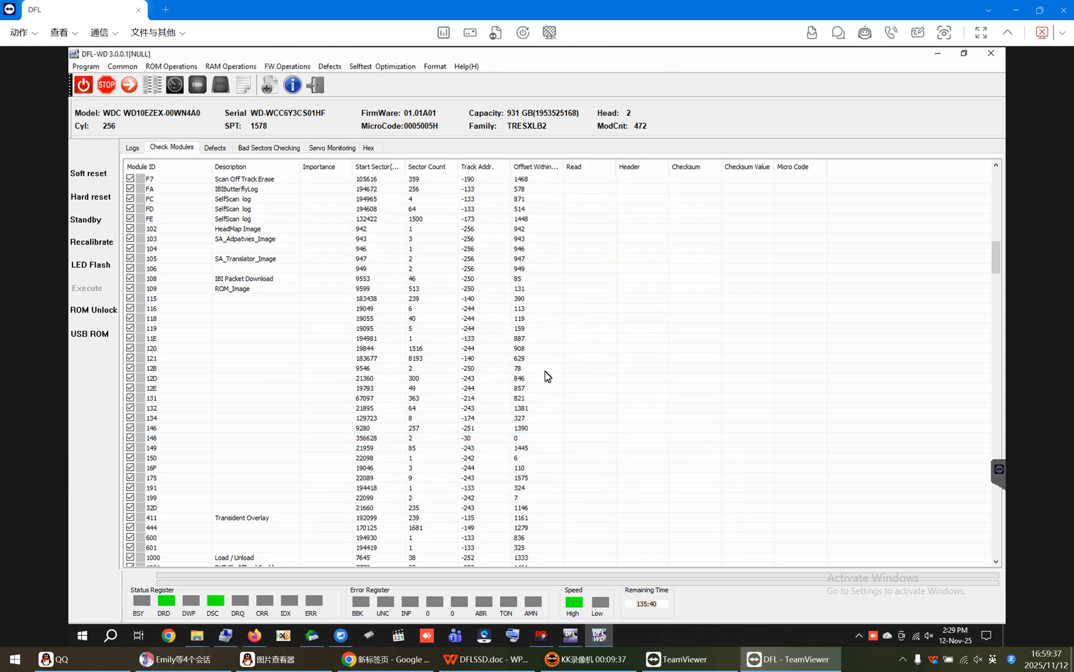
- Clear module 148 in the module list and confirm the clearing
right_click(172, 439)
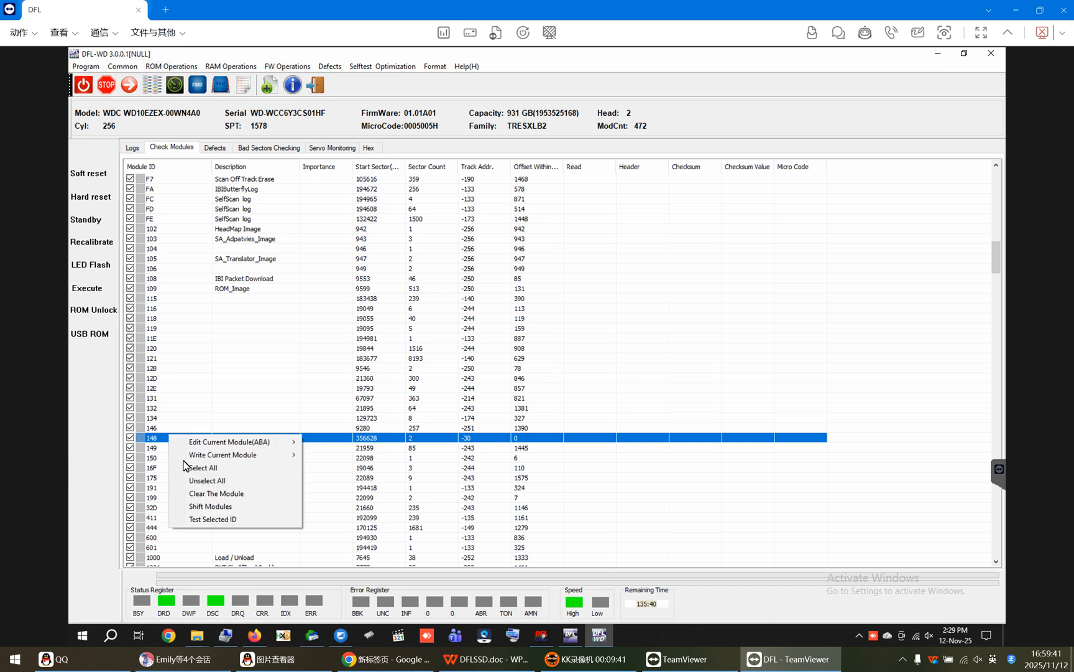
left_click(228, 490)
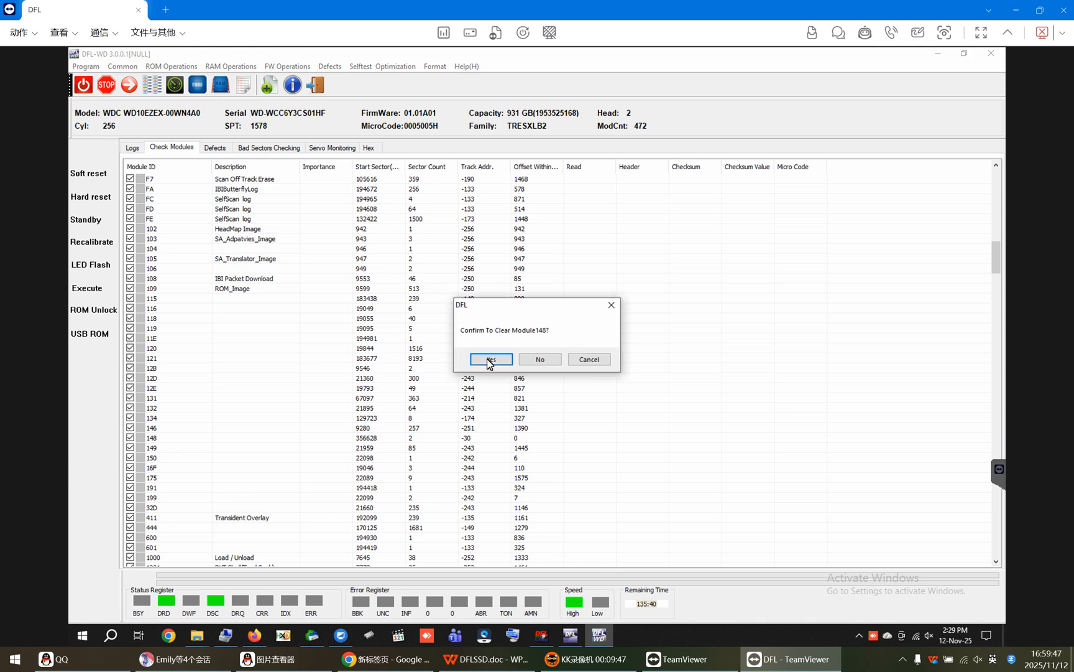
left_click(490, 361)
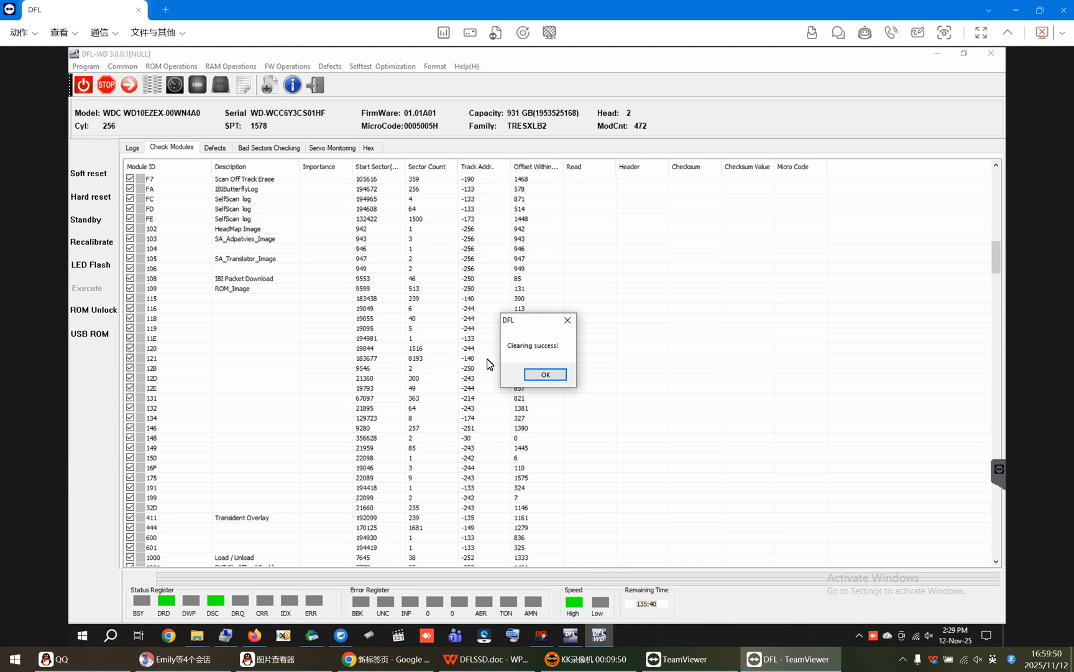
left_click(542, 375)
- Reopen module 148 to check its contents after clearing, and close the editor without writing
left_click(187, 437)
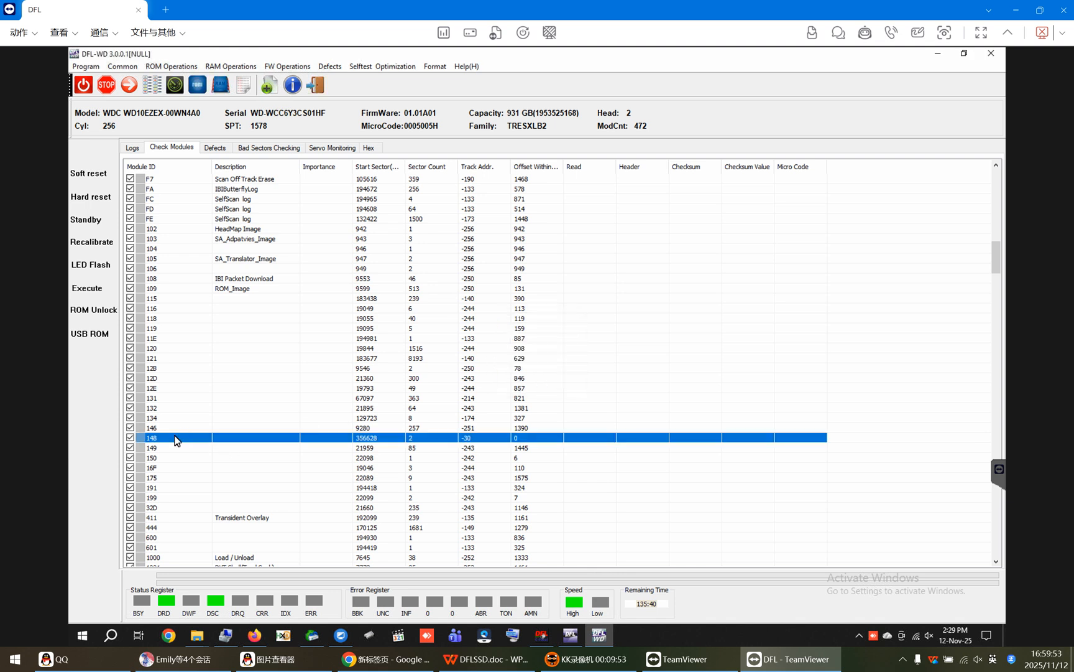
double_click(171, 438)
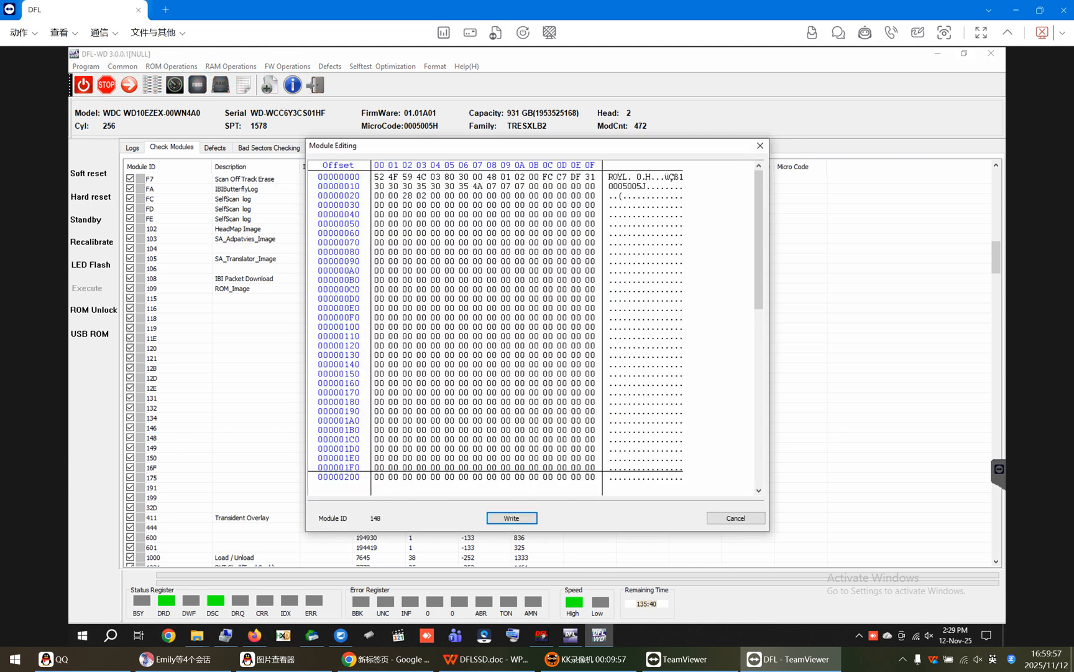
left_click(759, 148)
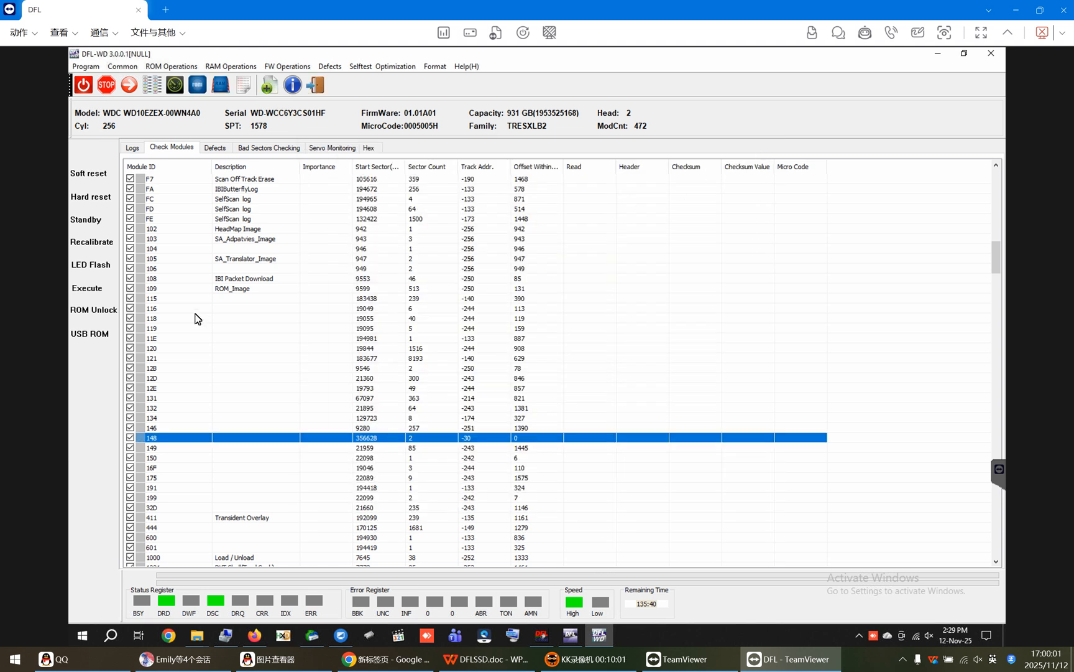
left_click(92, 294)
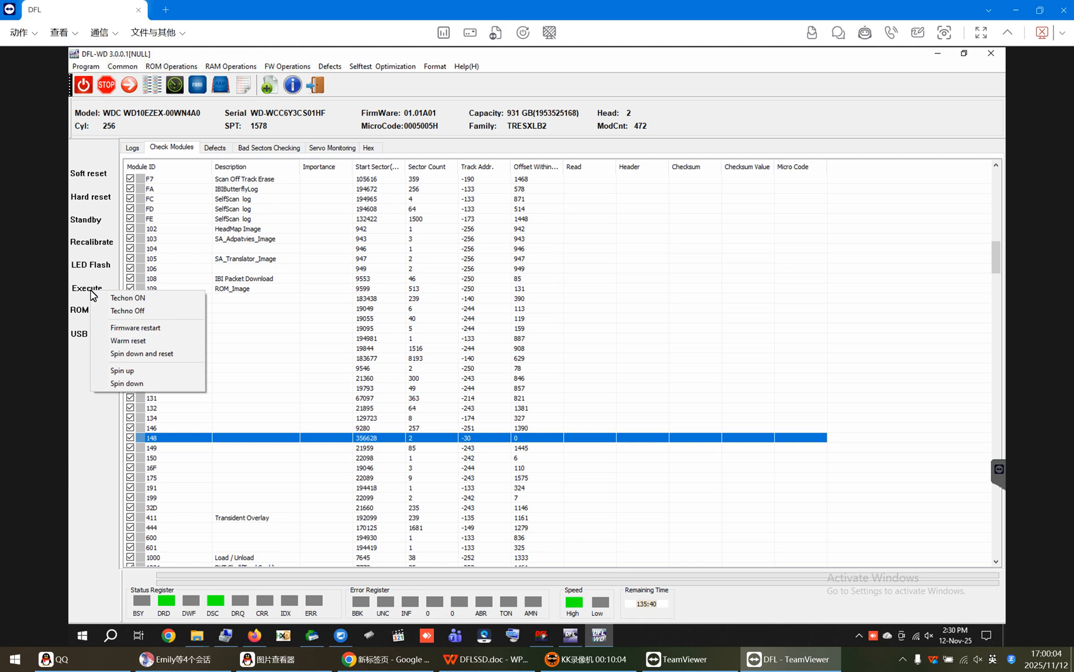
left_click(135, 328)
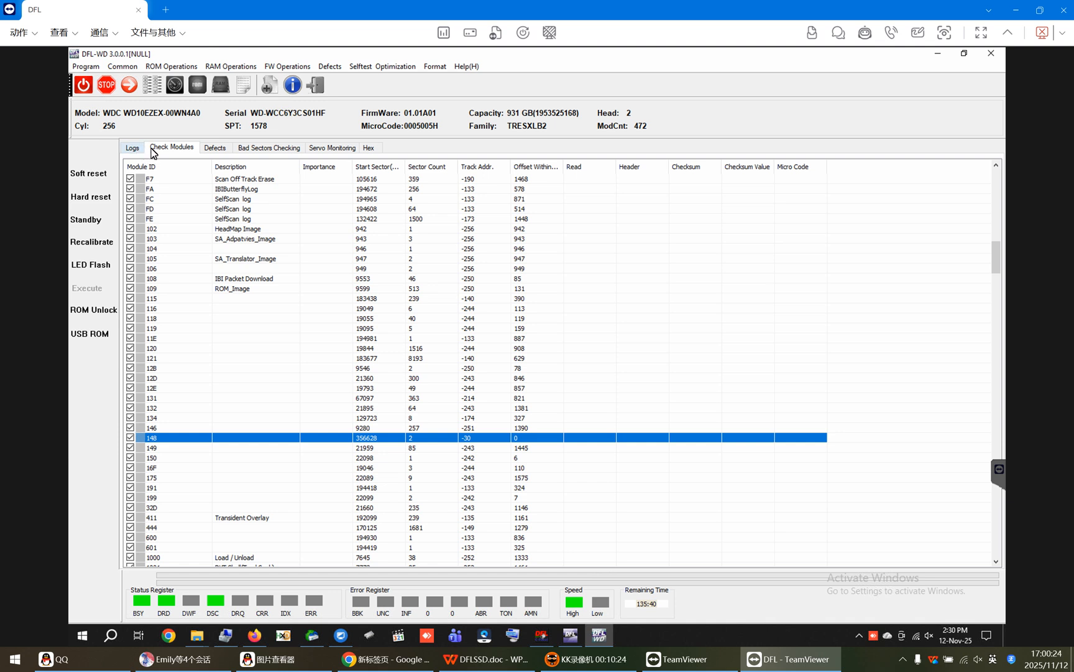
left_click(151, 89)
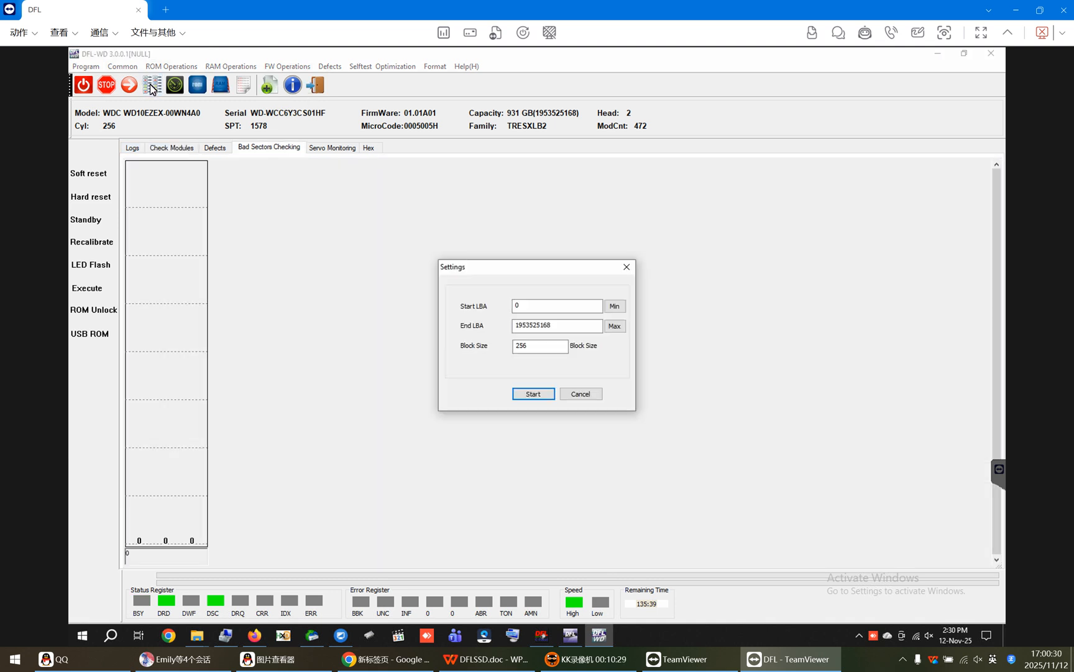
left_click(535, 397)
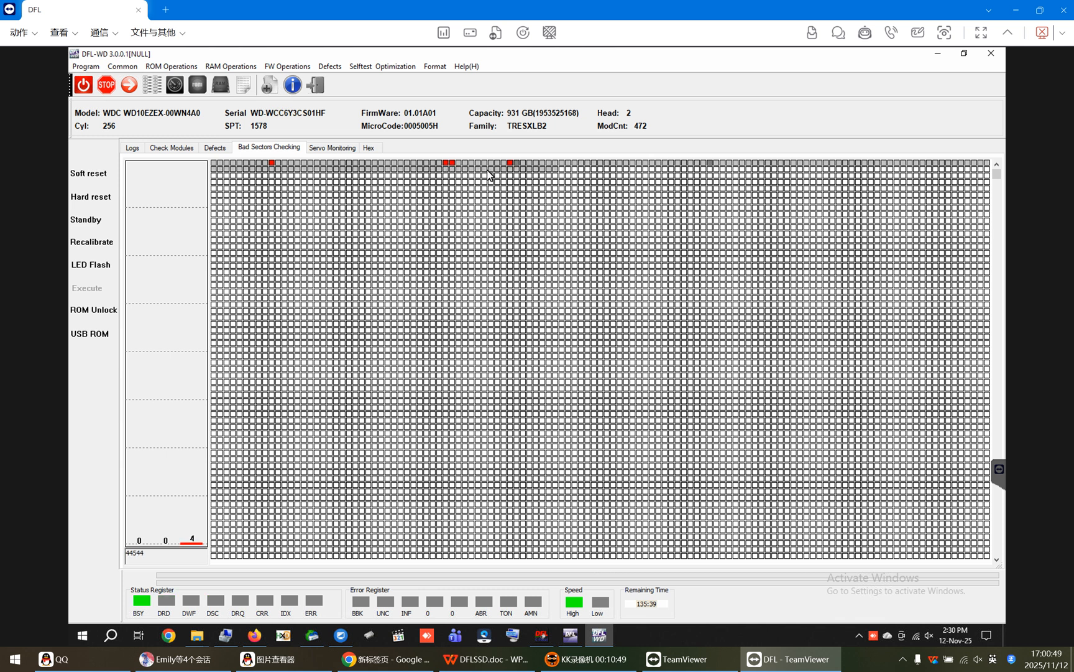
- Examine the scan map's bad blocks and stop the running bad sector scan
mouse_move(453, 166)
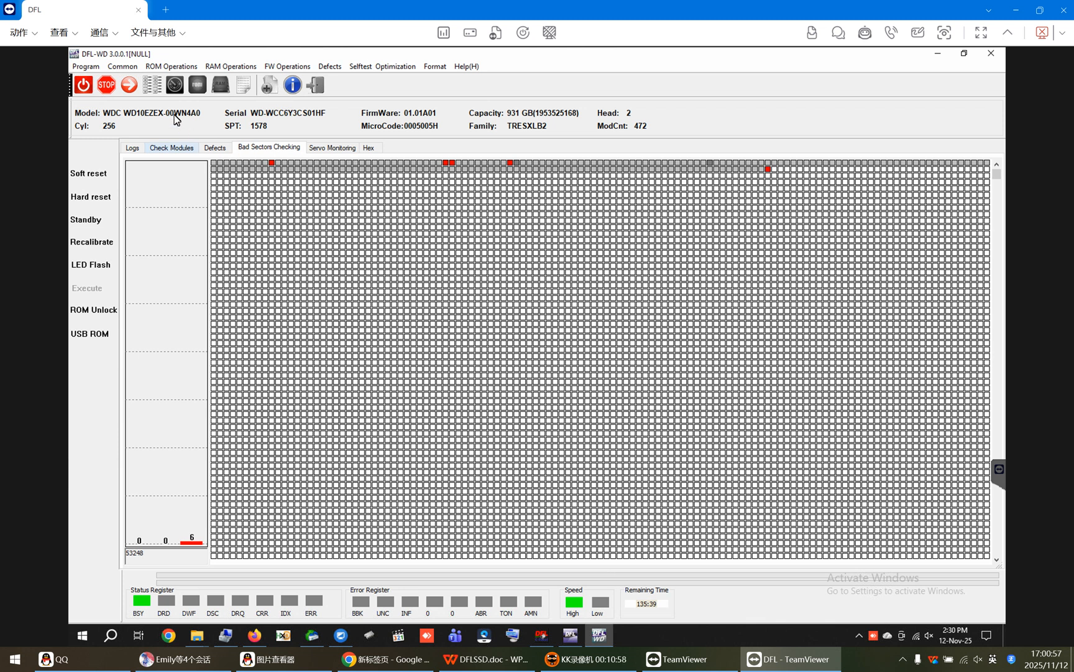
right_click(307, 228)
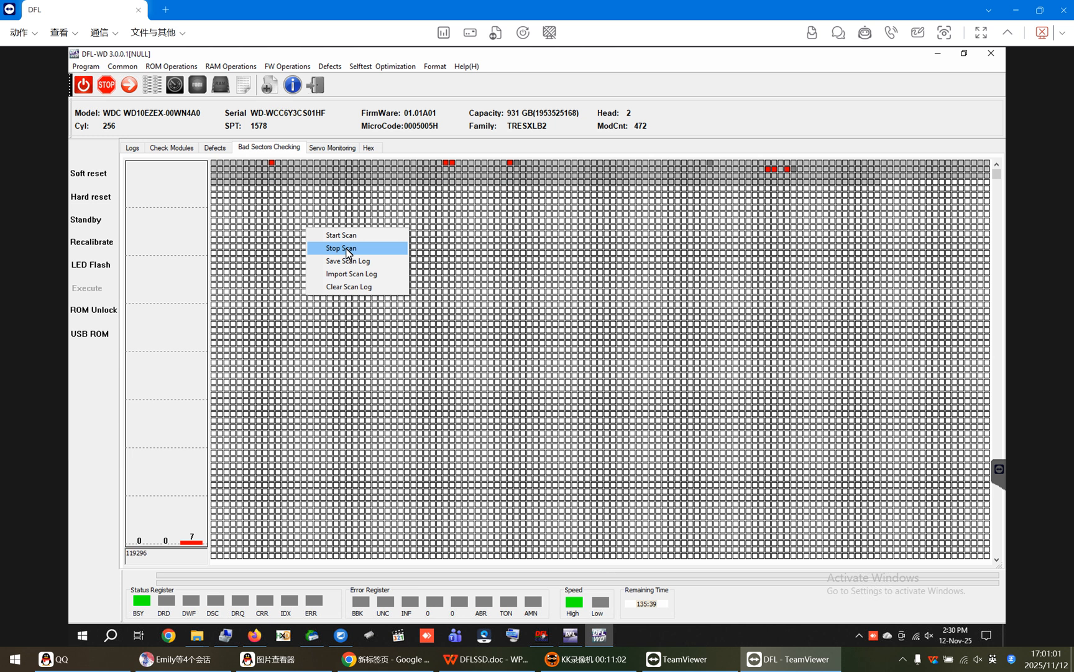
left_click(346, 251)
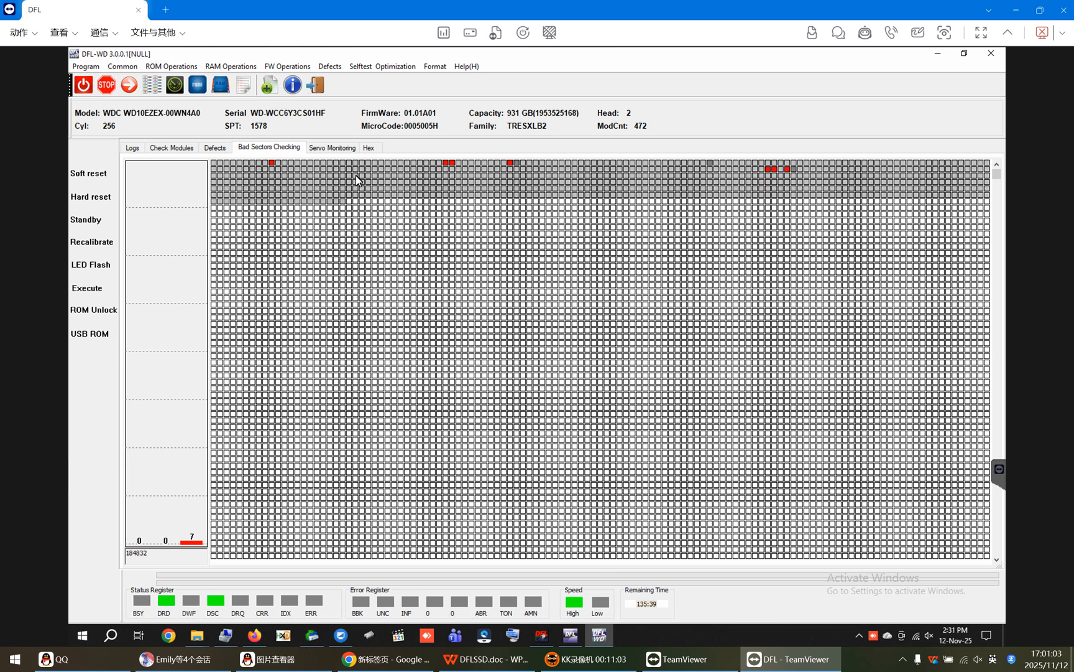
- Read one sector from LBA 0 in the hex viewer
left_click(367, 148)
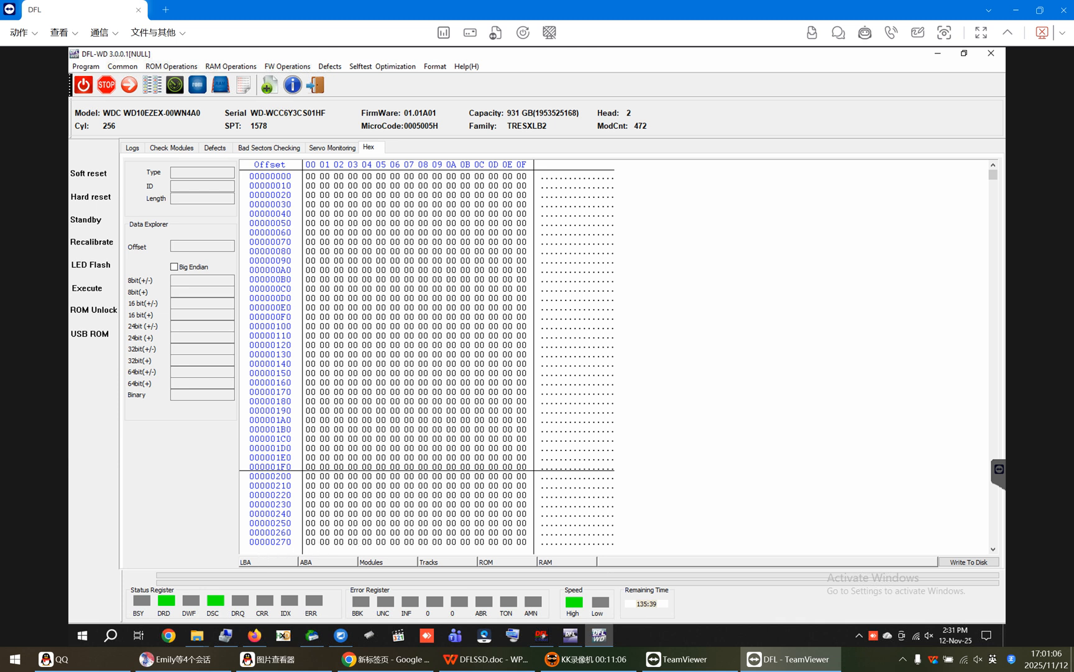
left_click(257, 563)
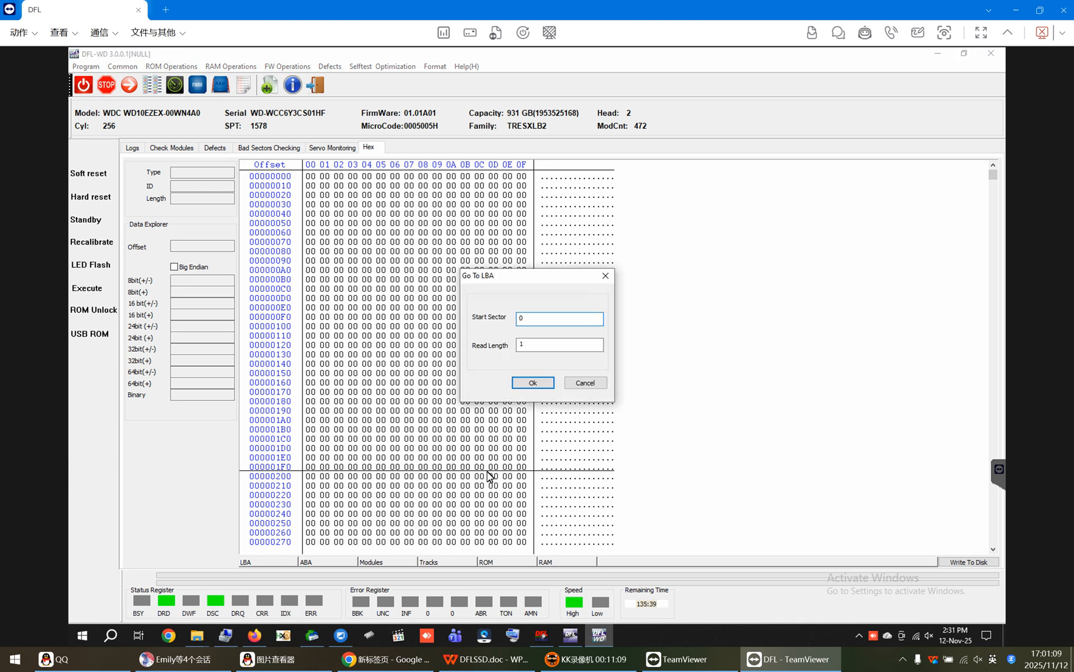
left_click(533, 382)
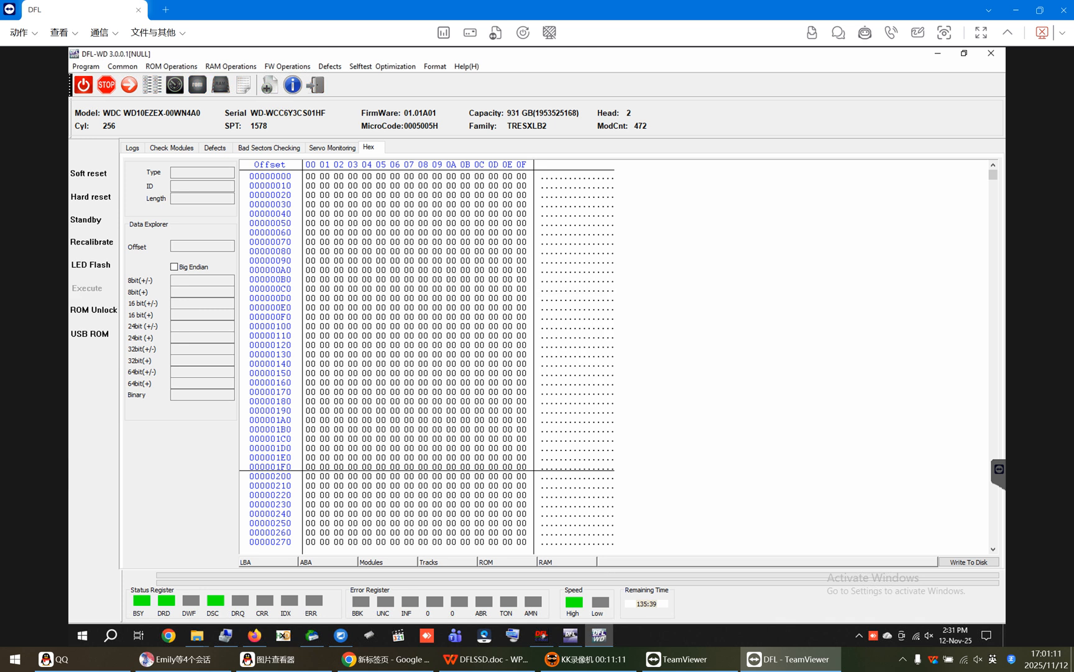